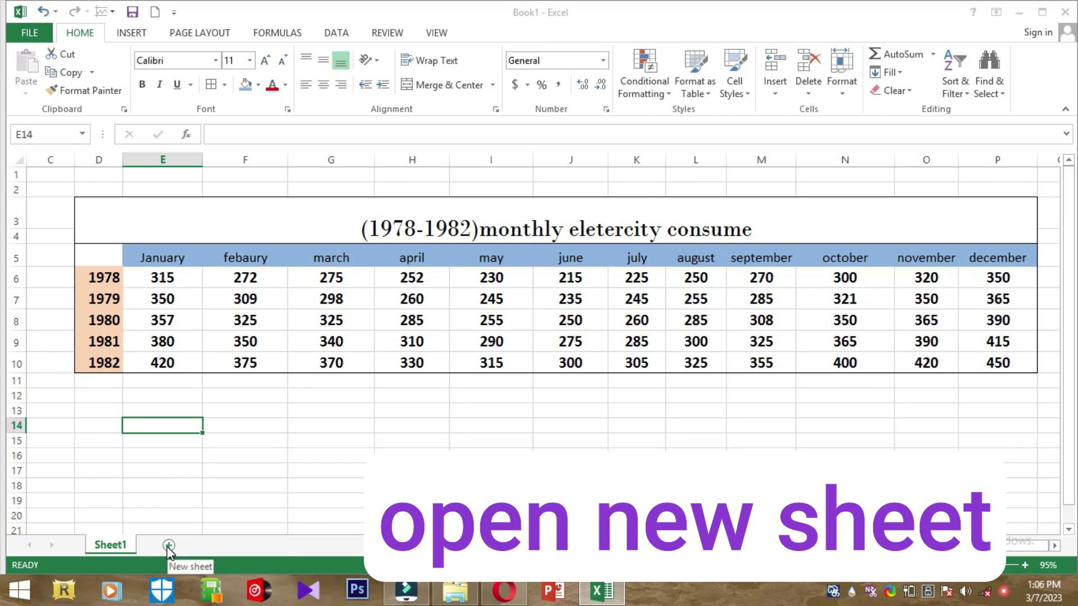
# Step: Add a new worksheet and link its cell C4 to the year 1978 in Sheet1 cell D6
pyautogui.click(168, 545)
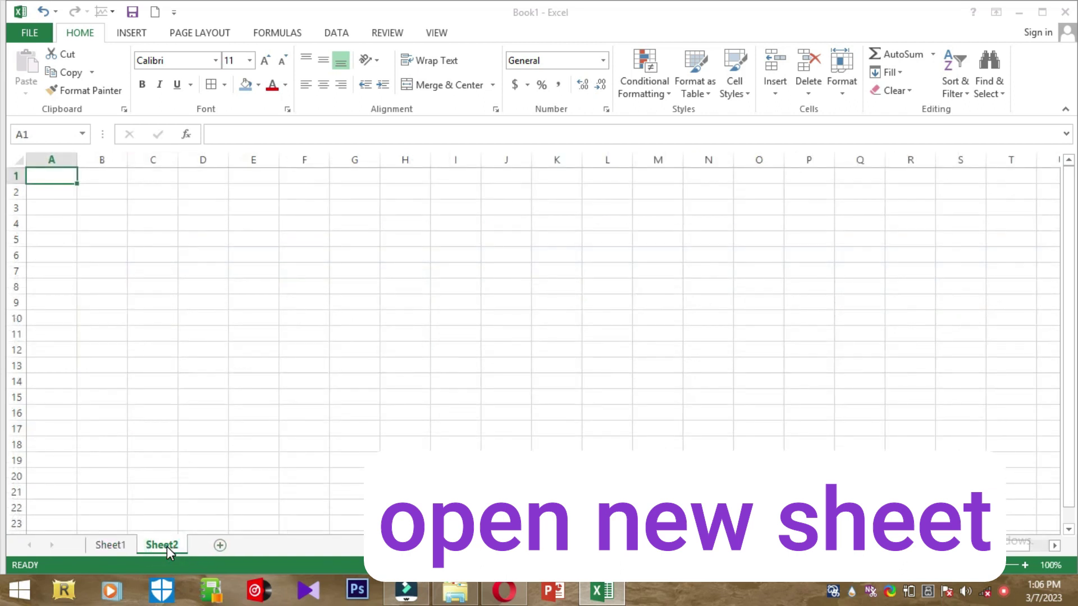
pyautogui.click(120, 547)
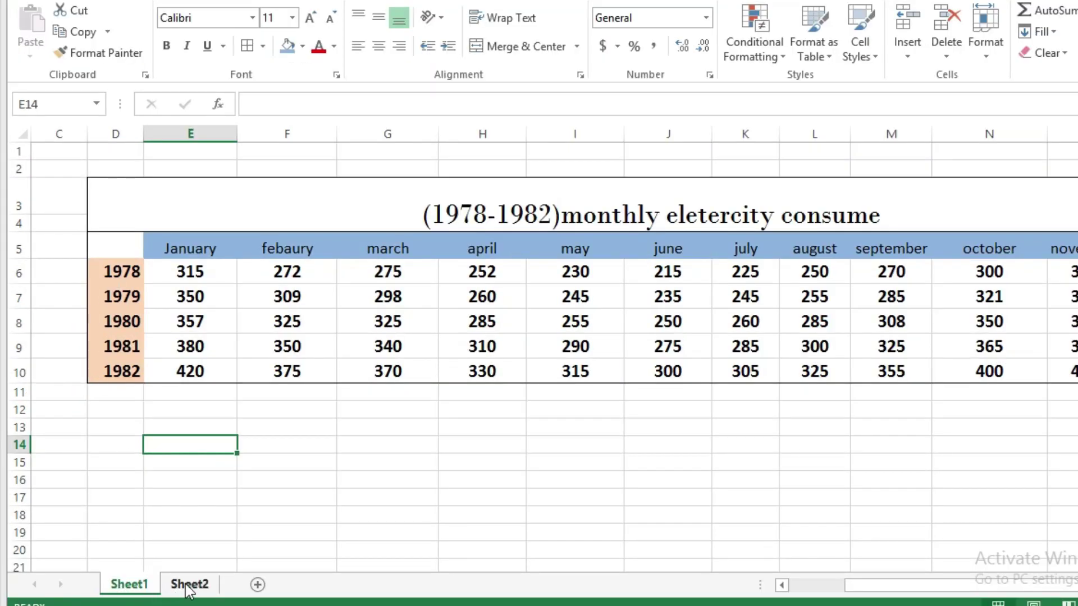
pyautogui.click(189, 584)
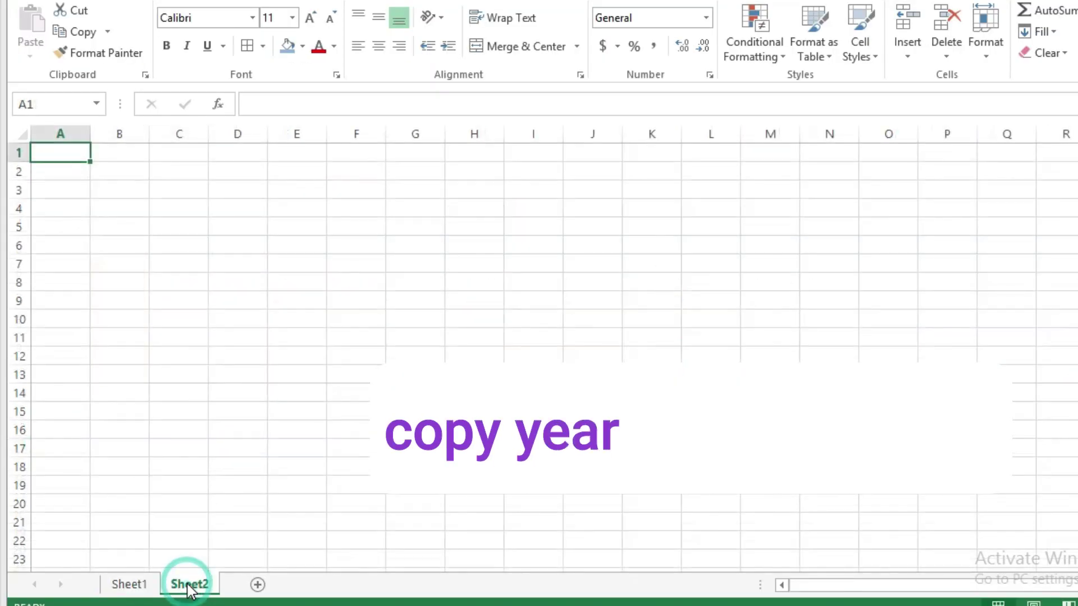
pyautogui.click(171, 211)
pyautogui.write('=')
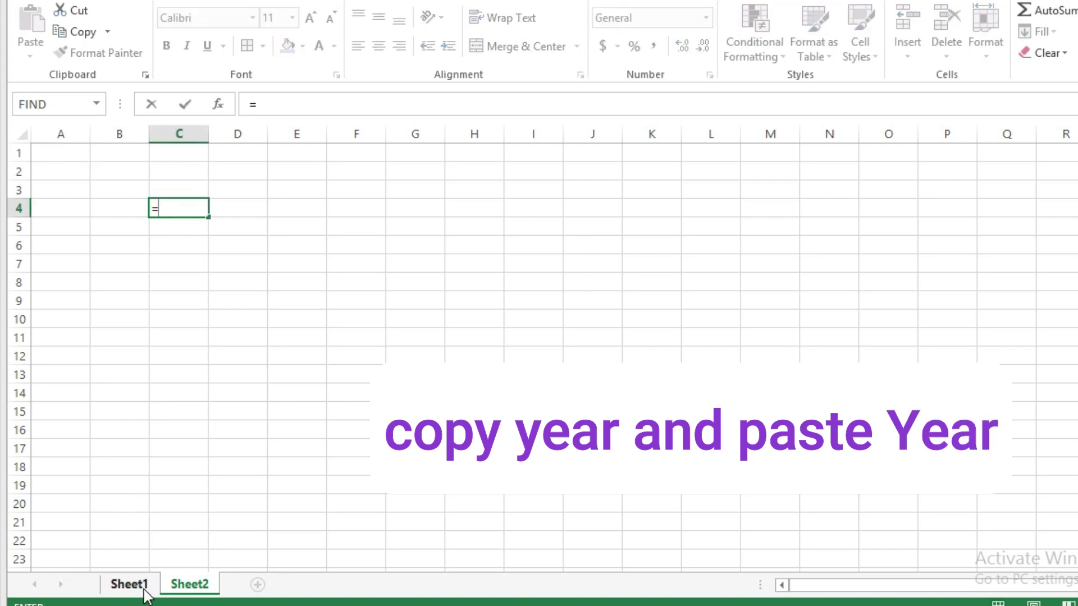
pyautogui.click(134, 585)
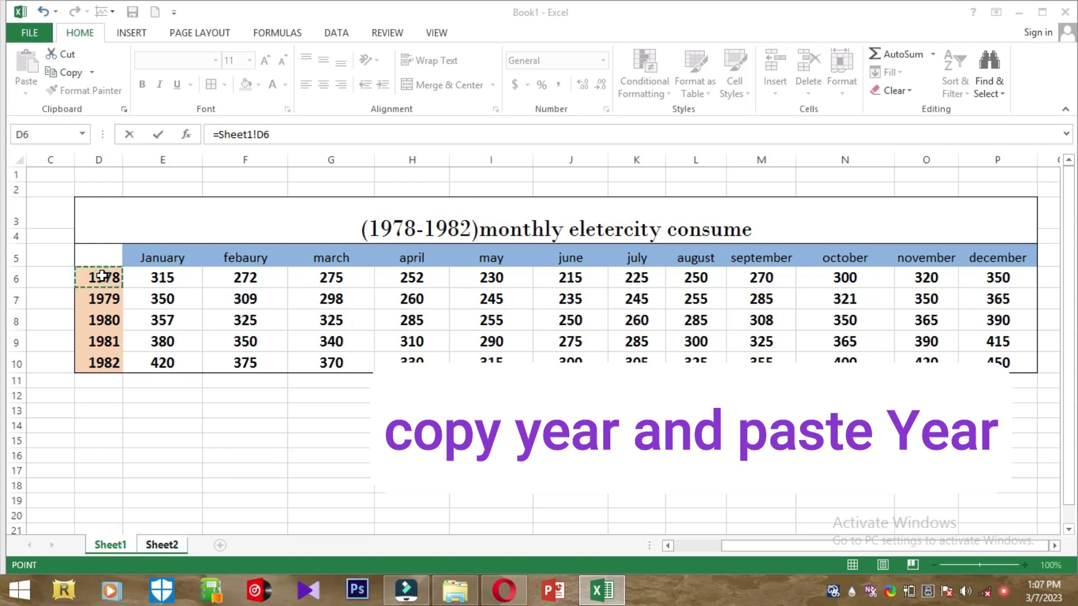
pyautogui.press('Return')
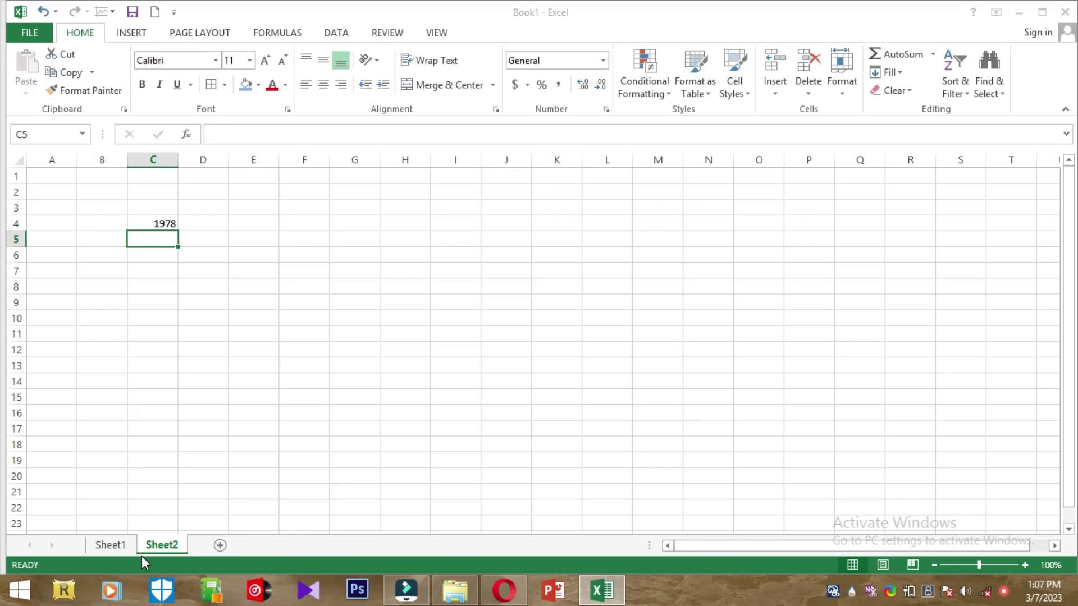
# Step: Copy the month headings E5:P5 from Sheet1, paste them transposed at D4 on Sheet2, and widen column D to fit the names
pyautogui.click(124, 547)
pyautogui.moveTo(151, 256); pyautogui.dragTo(928, 278)
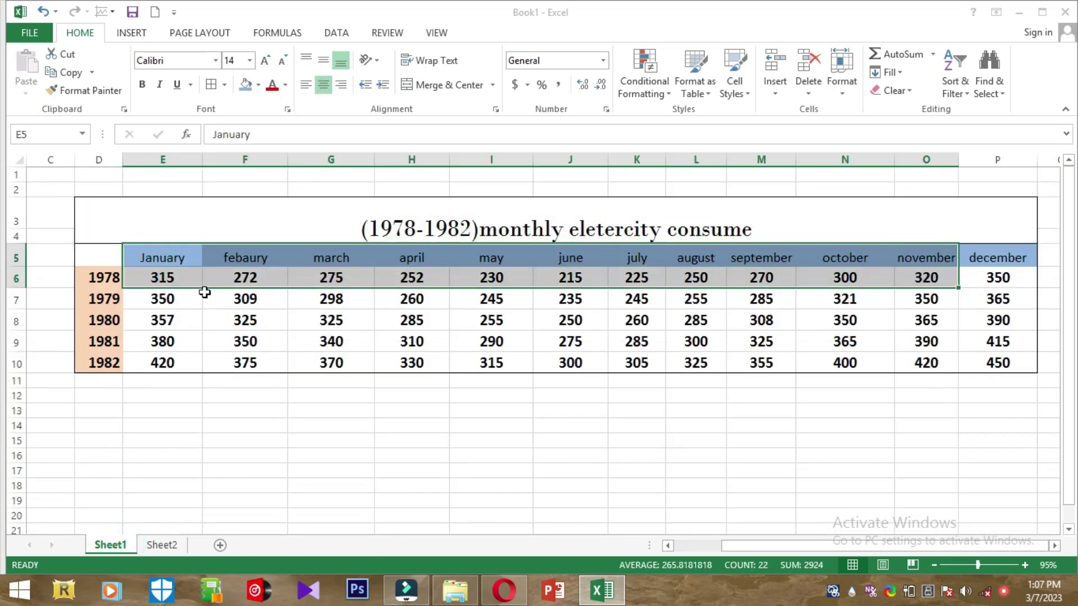
pyautogui.moveTo(163, 261); pyautogui.dragTo(1019, 262)
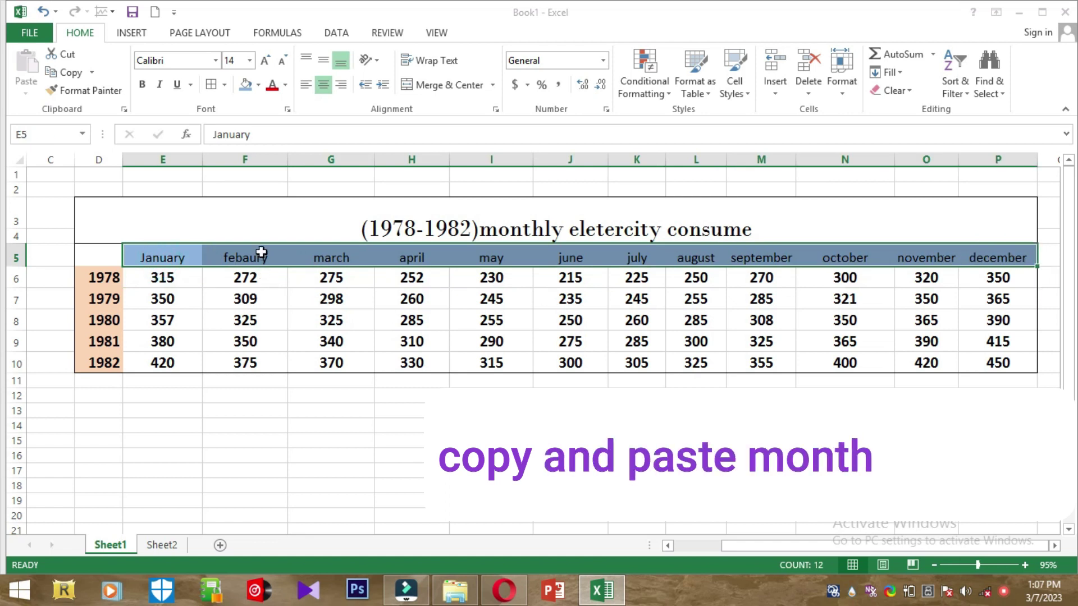
pyautogui.click(67, 73)
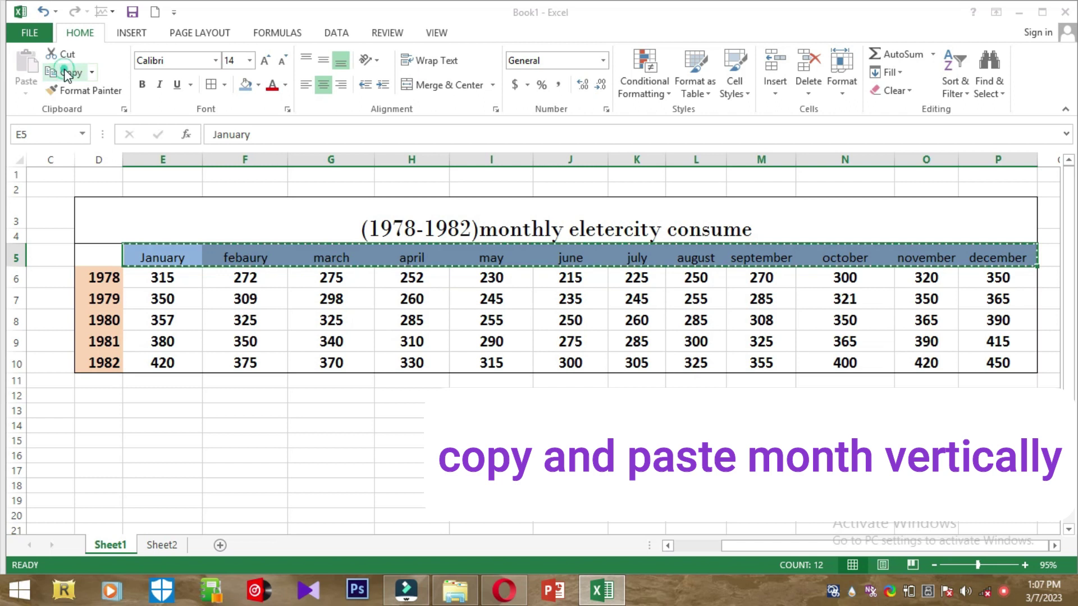
pyautogui.click(159, 545)
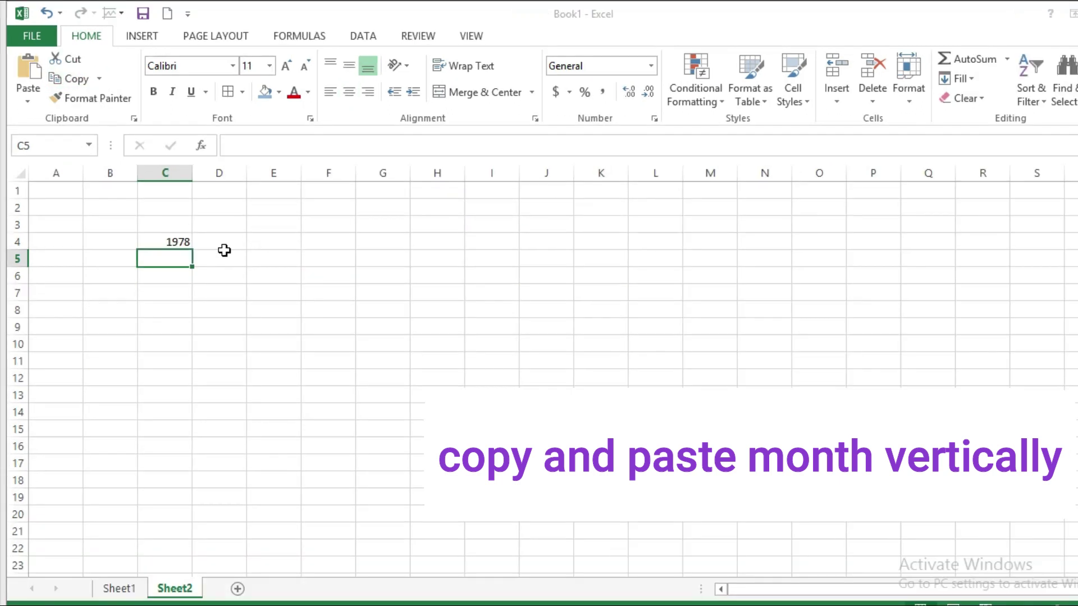
pyautogui.click(222, 242)
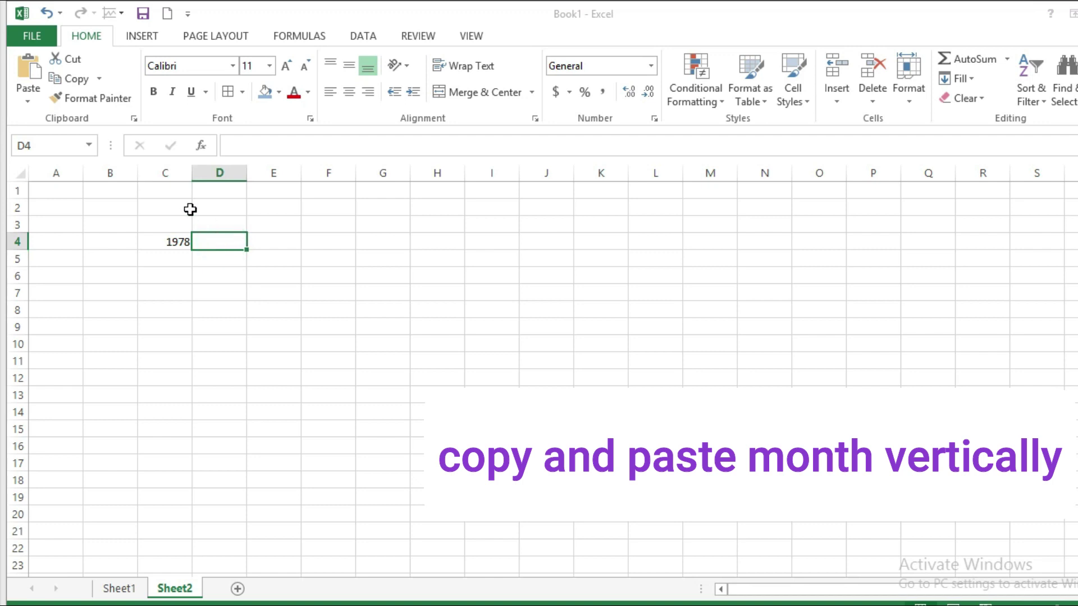
pyautogui.click(28, 101)
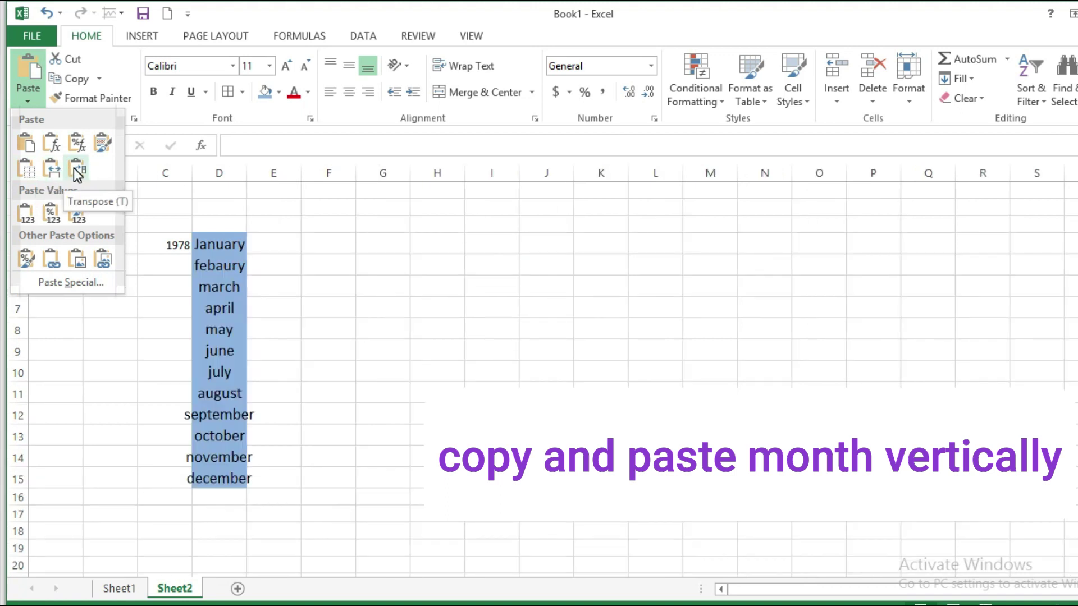
pyautogui.click(73, 169)
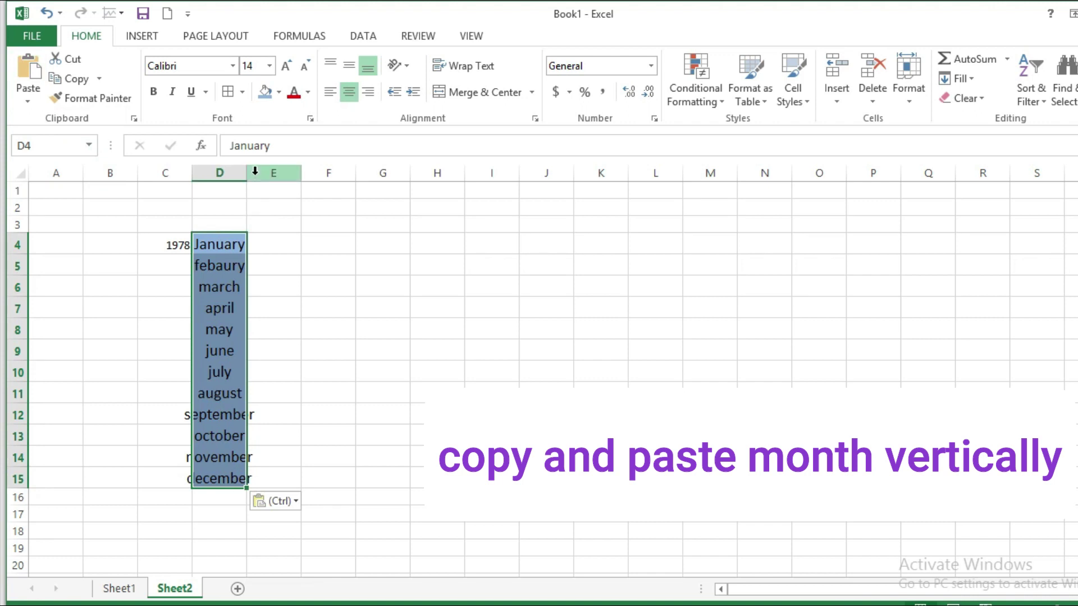
pyautogui.moveTo(247, 172); pyautogui.dragTo(291, 172)
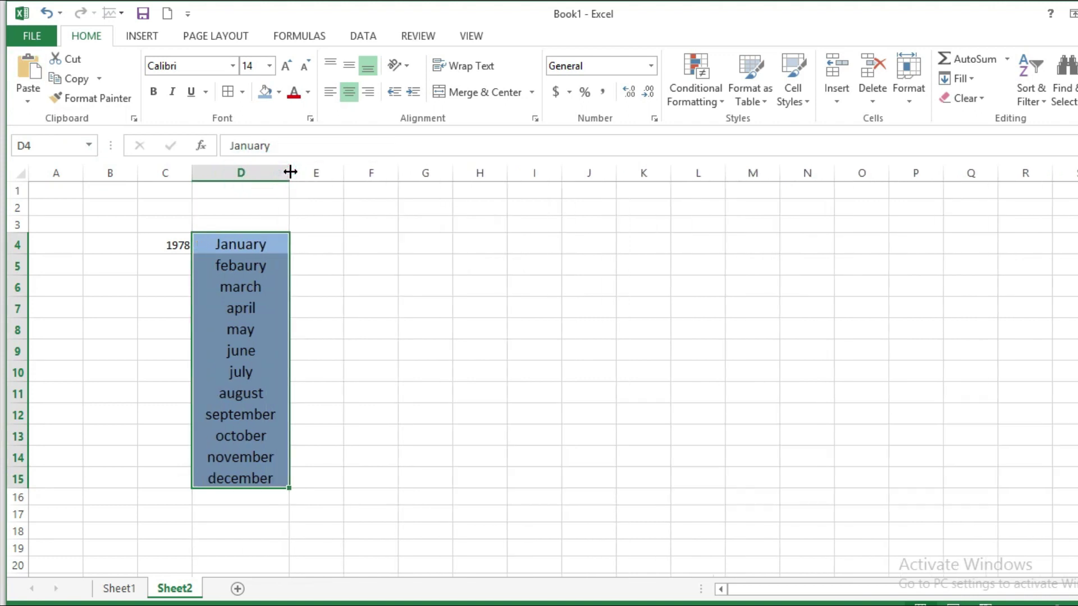
# Step: Link cell C16 on Sheet2 to the year 1979 in Sheet1 cell D7
pyautogui.click(174, 502)
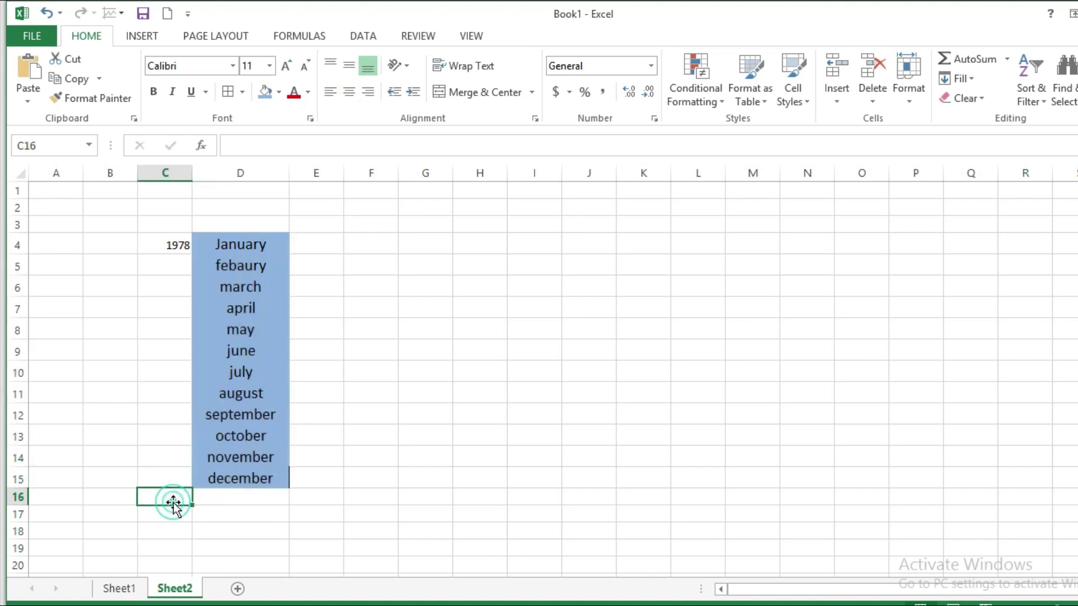
pyautogui.click(131, 595)
pyautogui.click(174, 589)
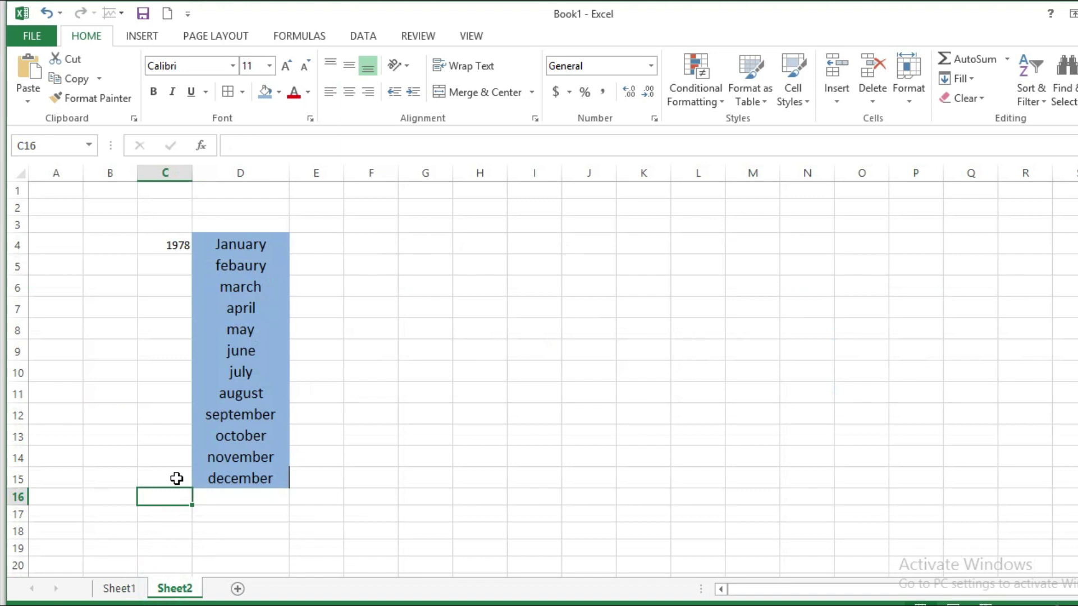
pyautogui.write('=')
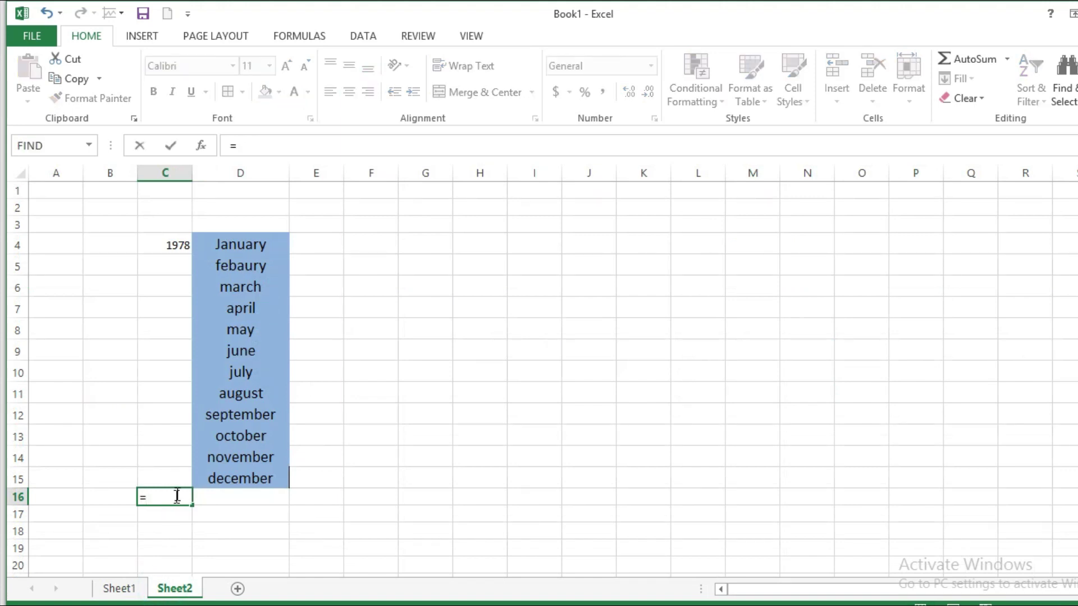
pyautogui.click(125, 590)
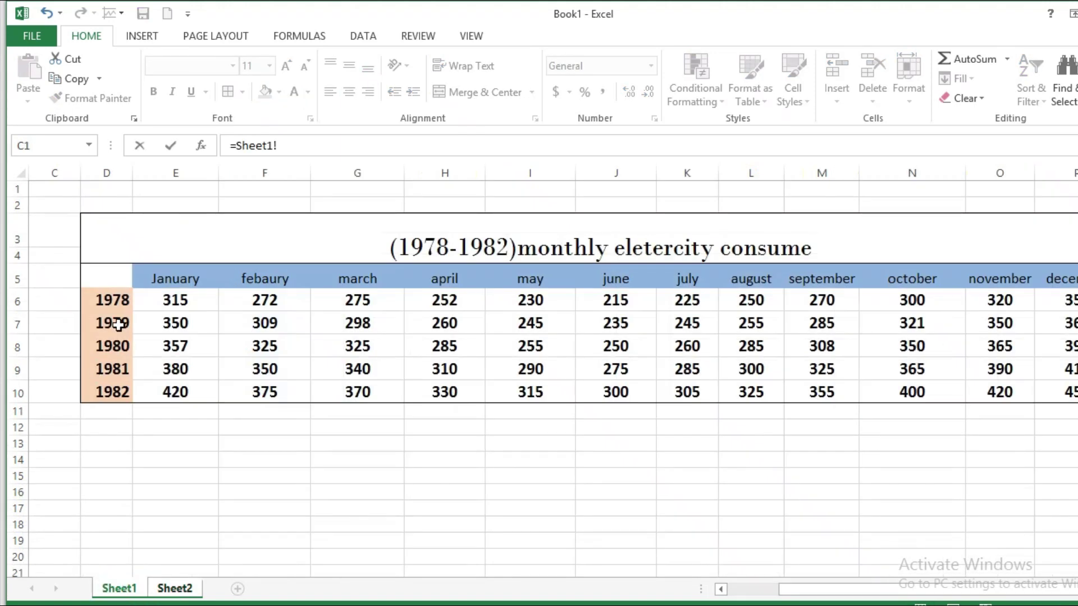
pyautogui.press('Return')
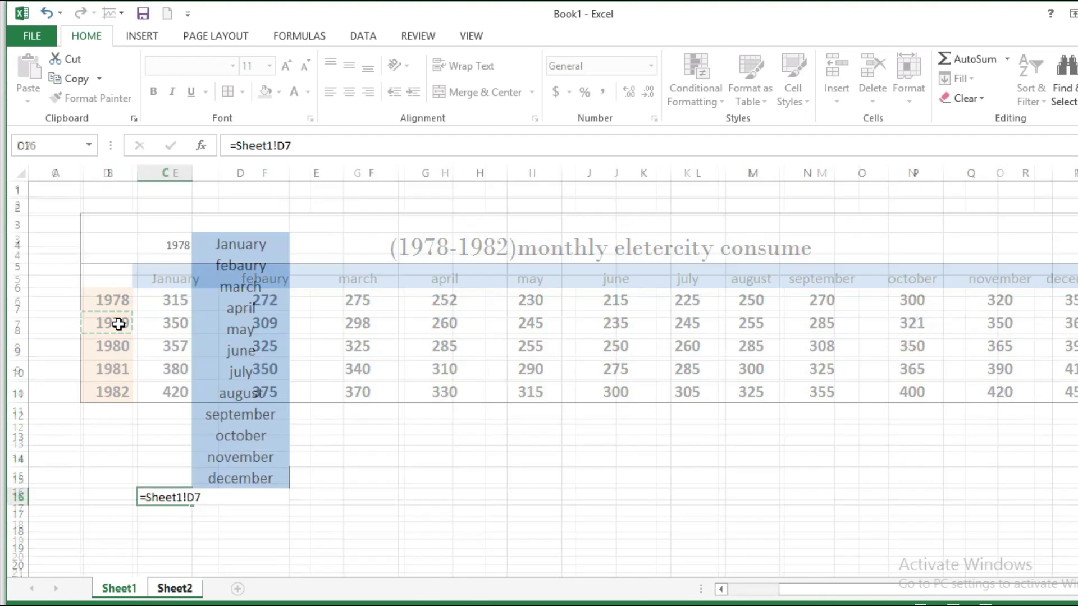
# Step: Copy the month list D4:D15 and paste it beside 1979, starting at D16
pyautogui.click(228, 498)
pyautogui.moveTo(226, 240); pyautogui.dragTo(250, 478)
pyautogui.hotkey('ctrl', 'c')
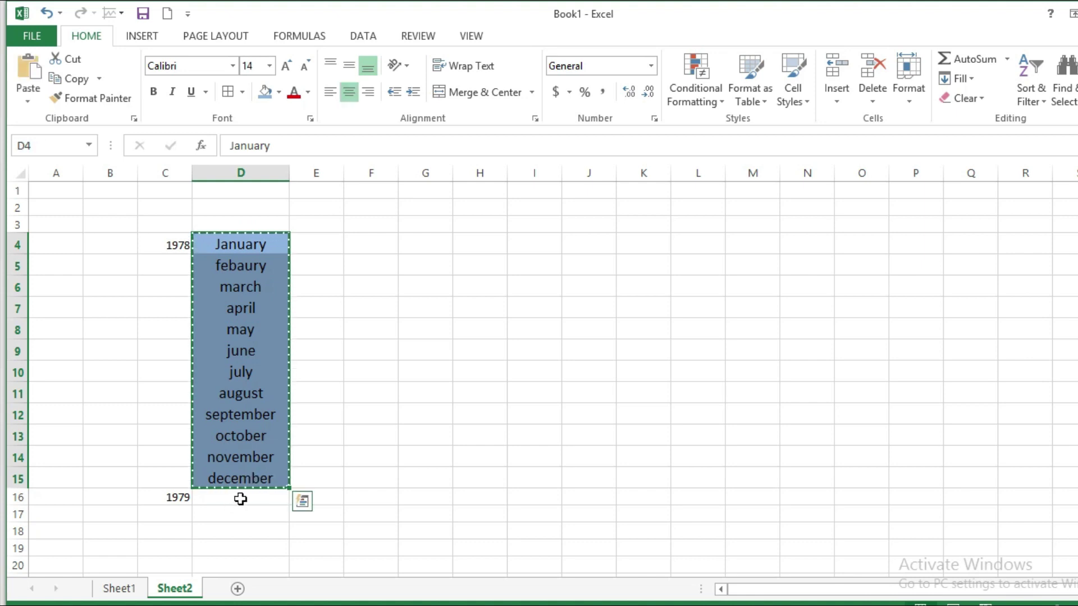
pyautogui.click(238, 499)
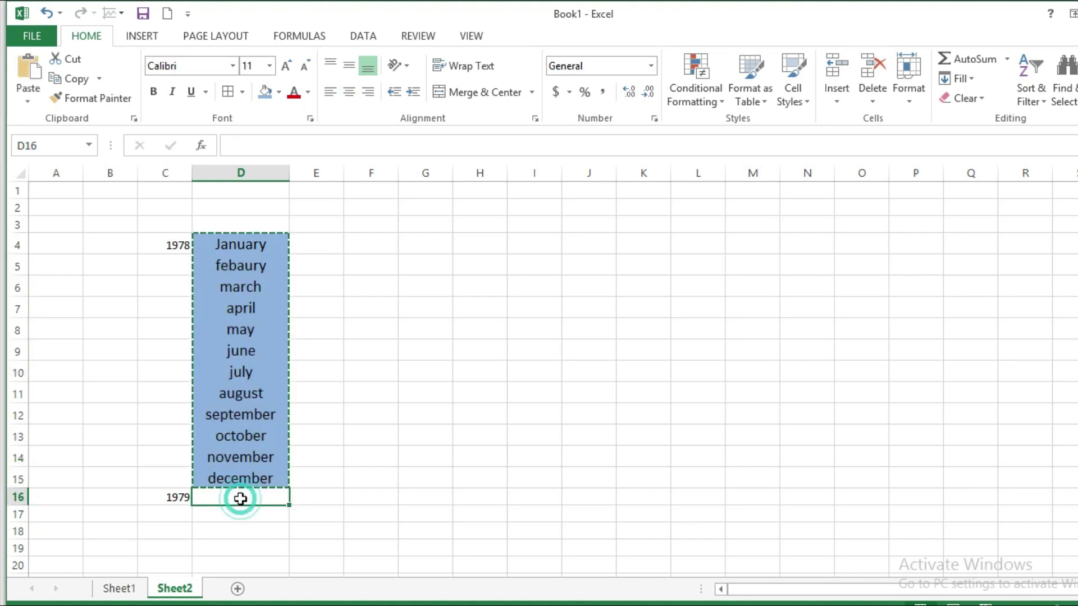
pyautogui.click(31, 76)
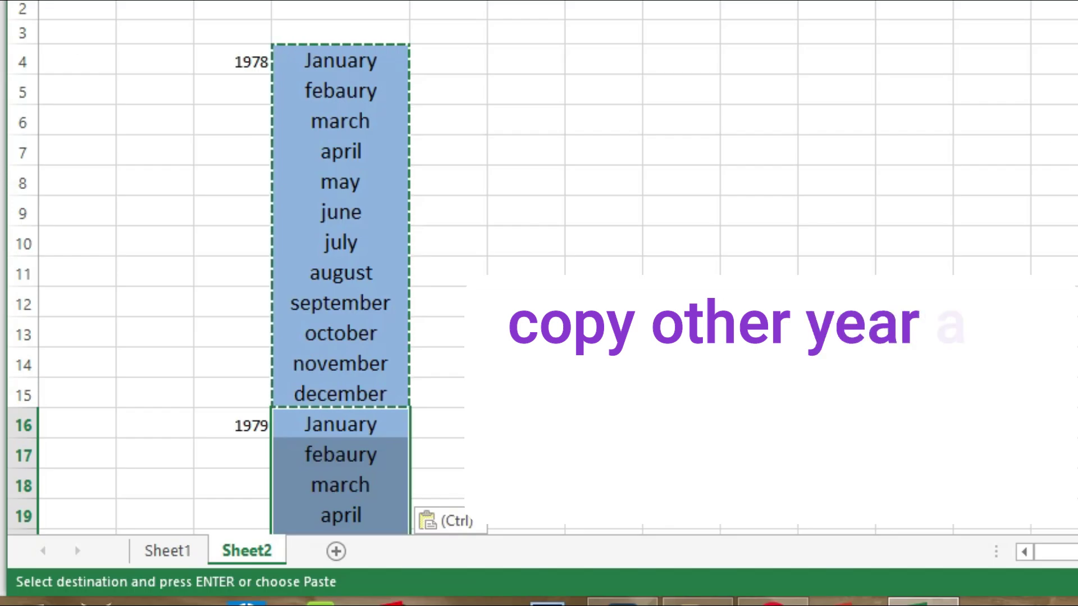
# Step: Link cell C28 on Sheet2 to the year 1980 in Sheet1 cell D8
pyautogui.scroll(-3, 234, 532)
pyautogui.click(234, 525)
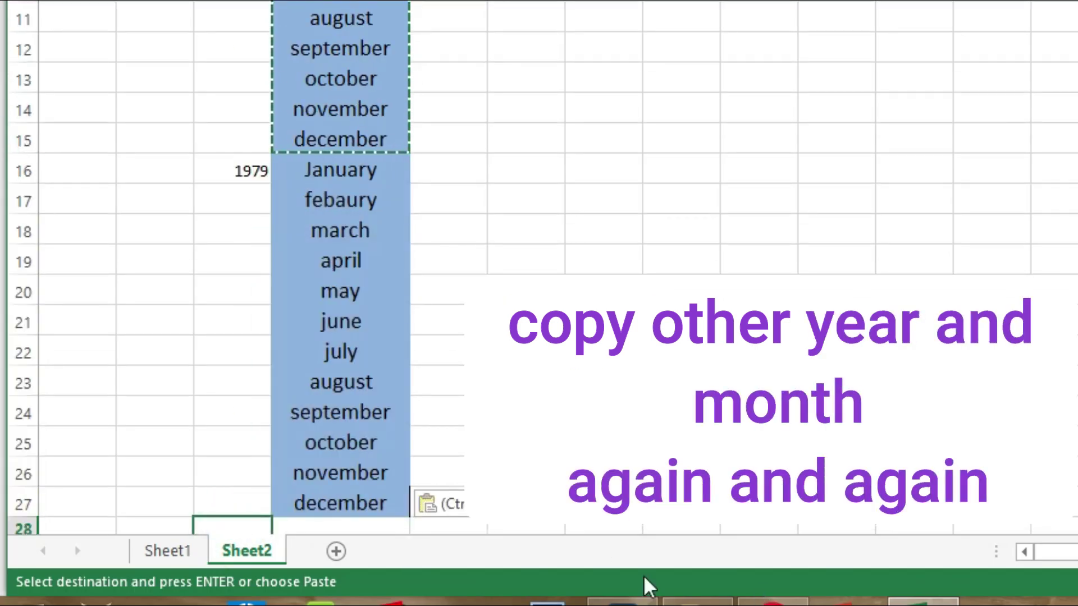
pyautogui.press('Down')
pyautogui.press('Down')
pyautogui.press('Down')
pyautogui.press('Down')
pyautogui.press('Down')
pyautogui.press('Down')
pyautogui.press('Down')
pyautogui.press('Down')
pyautogui.press('Down')
pyautogui.click(259, 299)
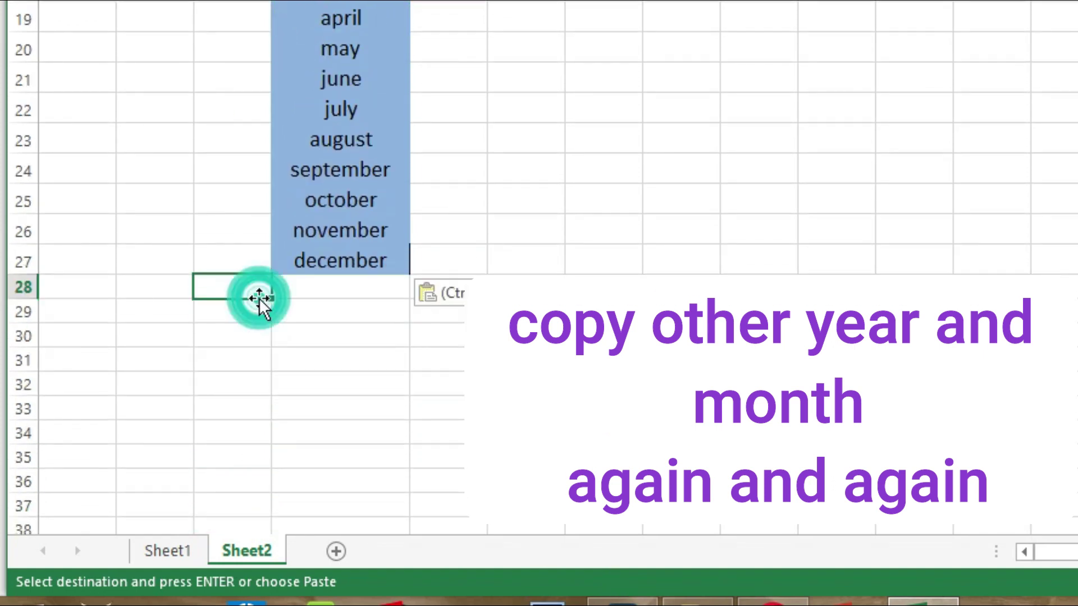
pyautogui.write('=')
pyautogui.click(171, 550)
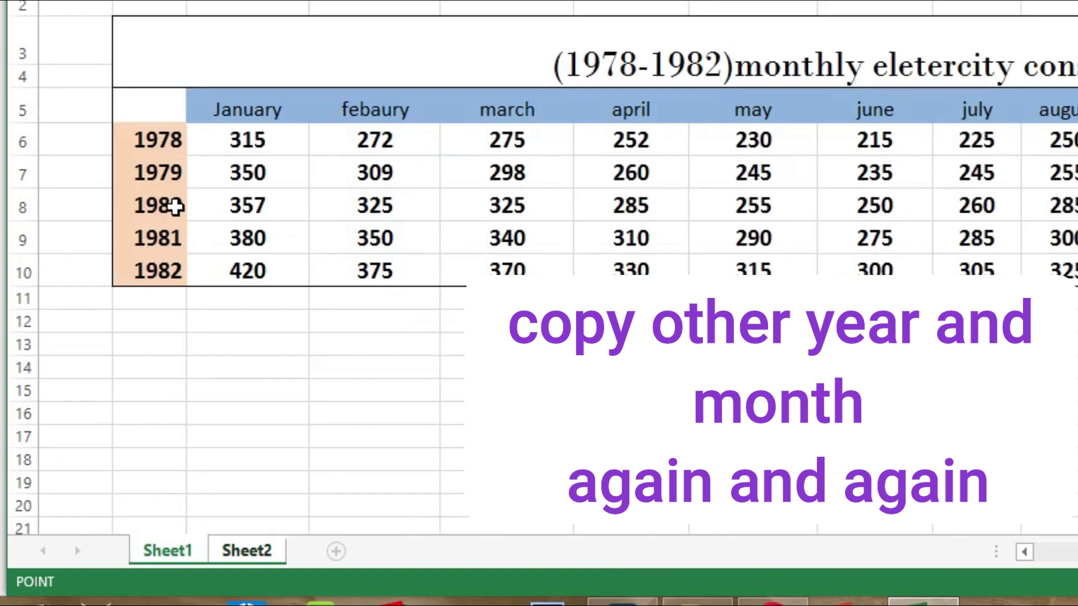
pyautogui.press('Return')
# Step: Copy the month list D16:D27 and paste it beside 1980, starting at D28
pyautogui.click(333, 292)
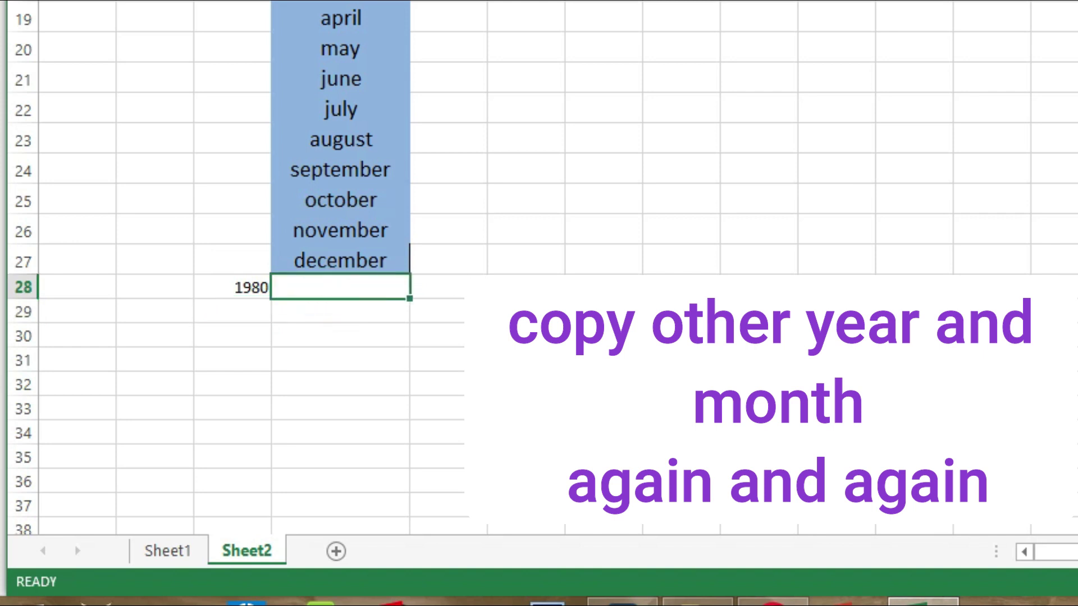
pyautogui.scroll(2, 337, 225)
pyautogui.moveTo(288, 108); pyautogui.dragTo(342, 446)
pyautogui.hotkey('ctrl', 'c')
pyautogui.click(330, 471)
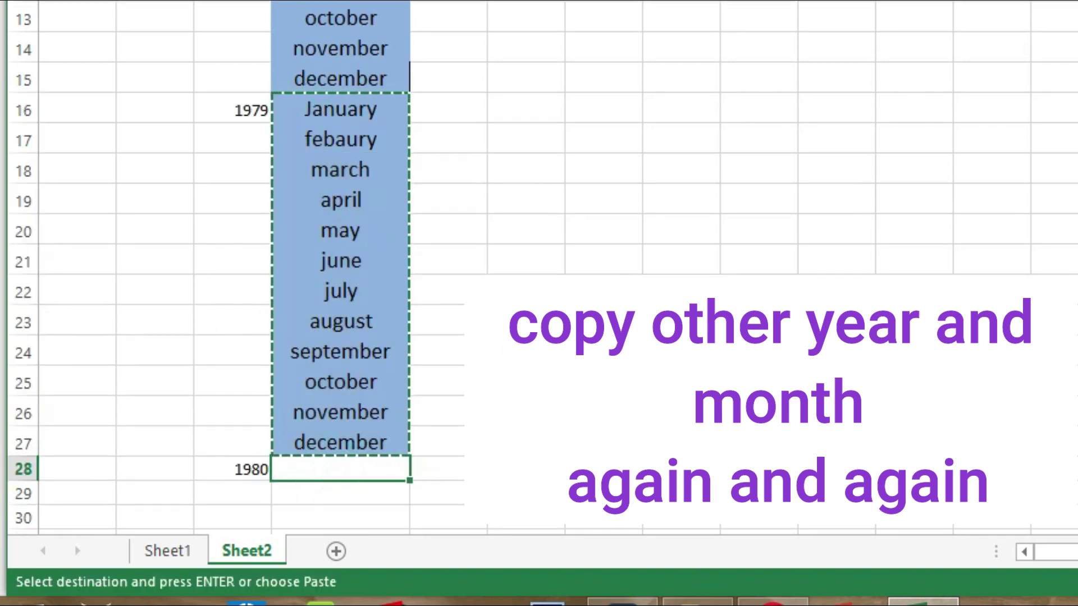
pyautogui.hotkey('ctrl', 'v')
# Step: Link cell C40 on Sheet2 to the year 1981 in Sheet1 cell D9
pyautogui.scroll(-3, 539, 315)
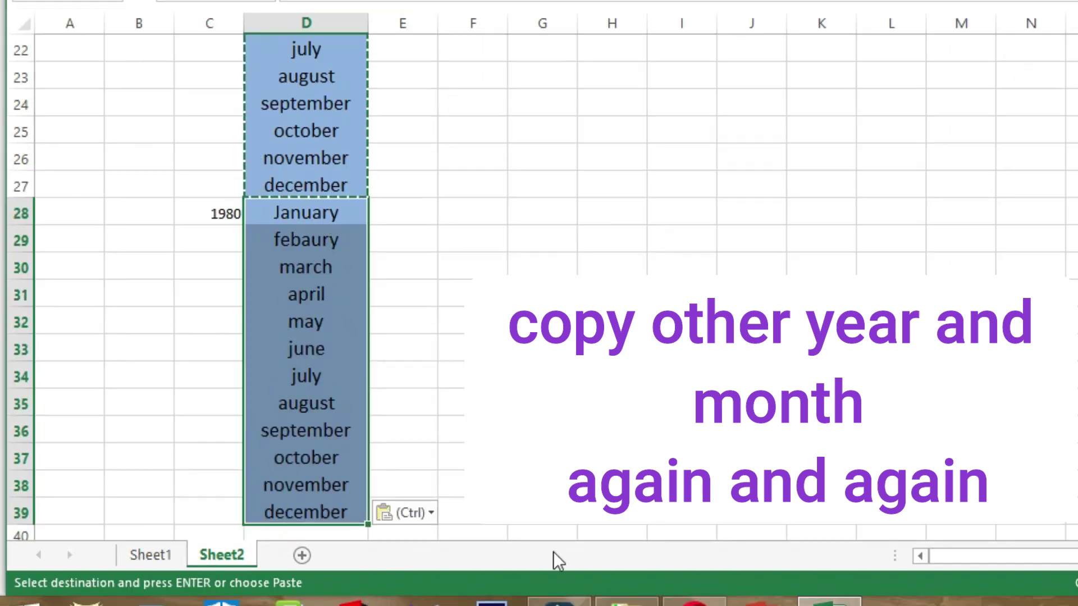
pyautogui.click(214, 517)
pyautogui.press('Down')
pyautogui.press('Down')
pyautogui.press('Down')
pyautogui.press('Down')
pyautogui.press('Down')
pyautogui.press('Down')
pyautogui.press('Down')
pyautogui.press('Down')
pyautogui.press('Down')
pyautogui.click(219, 347)
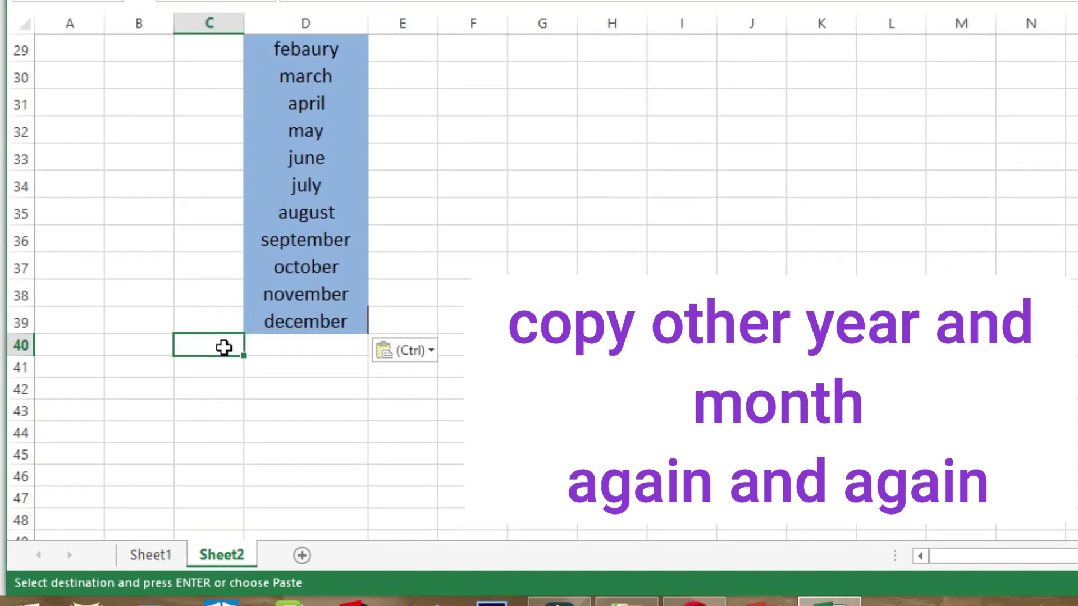
pyautogui.write('=')
pyautogui.click(150, 554)
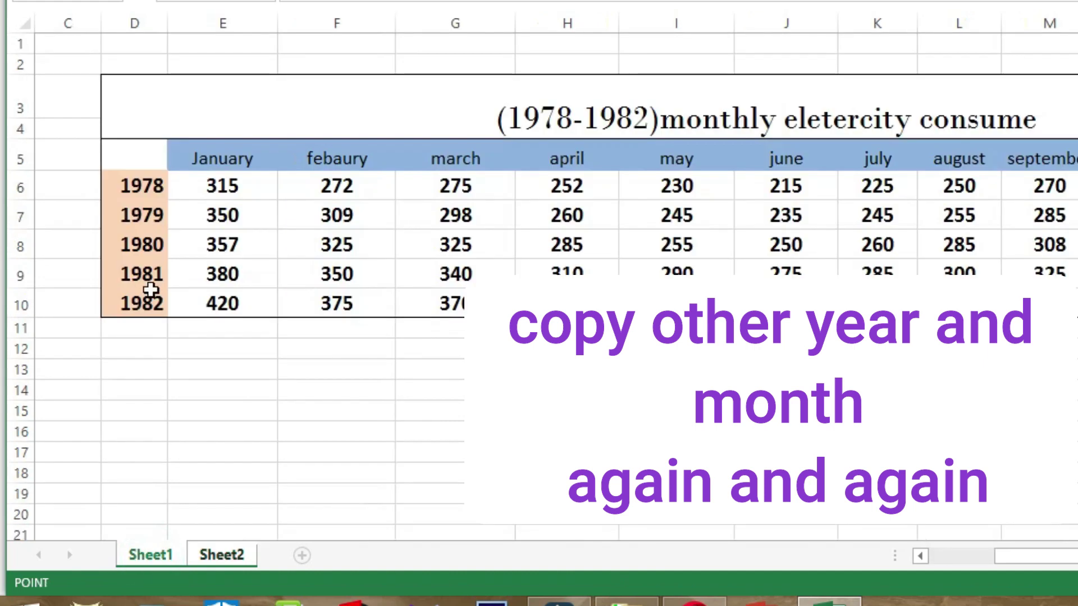
pyautogui.press('Return')
# Step: Copy the month list D28:D39 and paste it beside 1981, starting at D40
pyautogui.scroll(2, 336, 281)
pyautogui.scroll(-2, 336, 281)
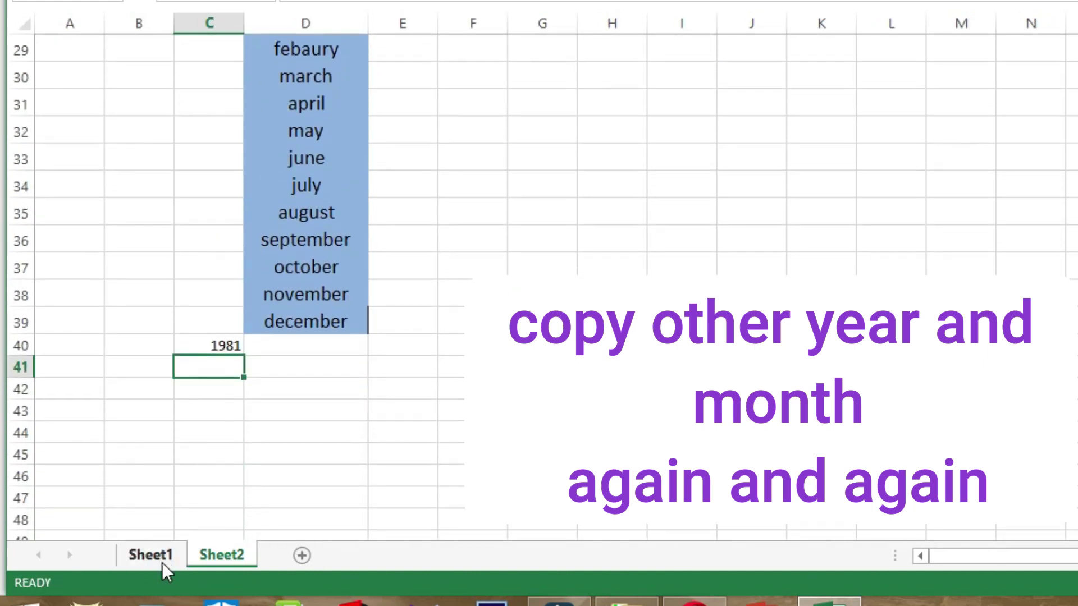
pyautogui.click(150, 555)
pyautogui.click(221, 555)
pyautogui.click(291, 346)
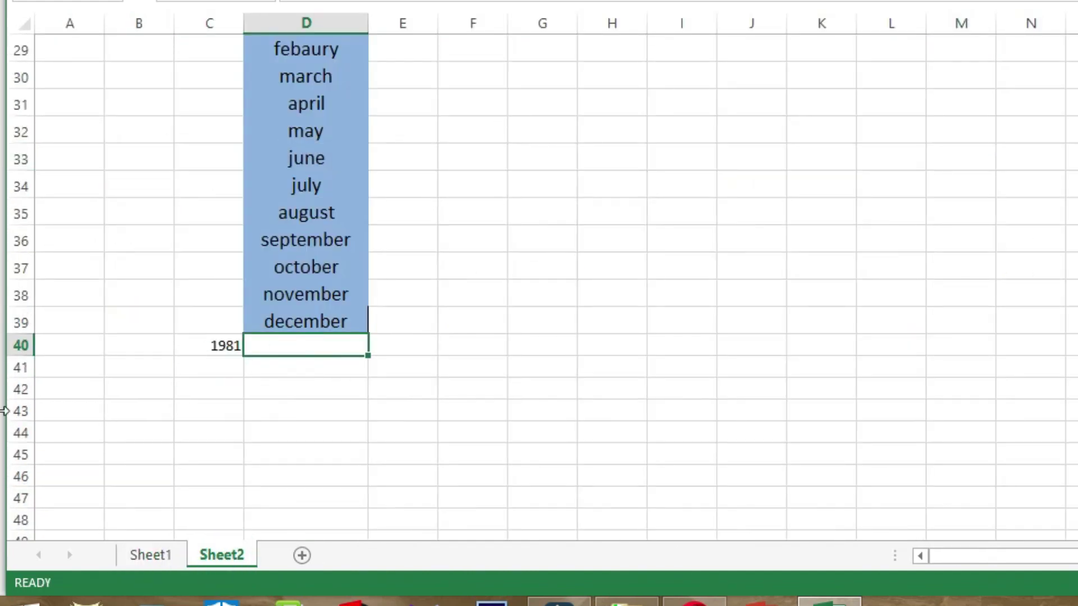
pyautogui.scroll(2, 357, 198)
pyautogui.moveTo(358, 198); pyautogui.dragTo(332, 481)
pyautogui.hotkey('ctrl', 'c')
pyautogui.click(301, 502)
pyautogui.hotkey('ctrl', 'v')
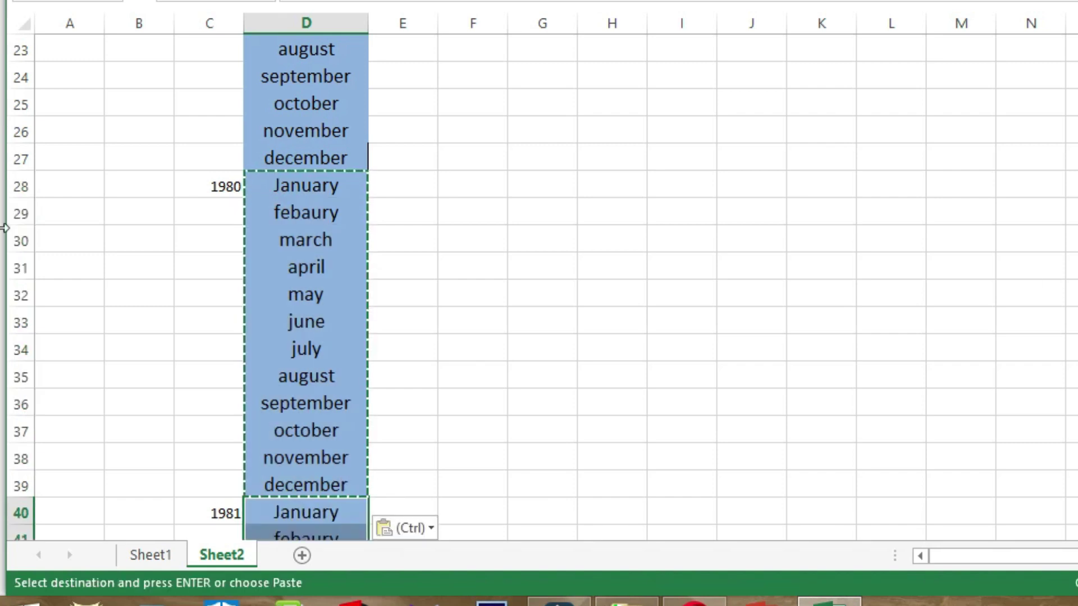
# Step: Link cell C52 on Sheet2 to the year 1982 in Sheet1 cell D10
pyautogui.click(205, 494)
pyautogui.scroll(-2, 213, 511)
pyautogui.click(214, 515)
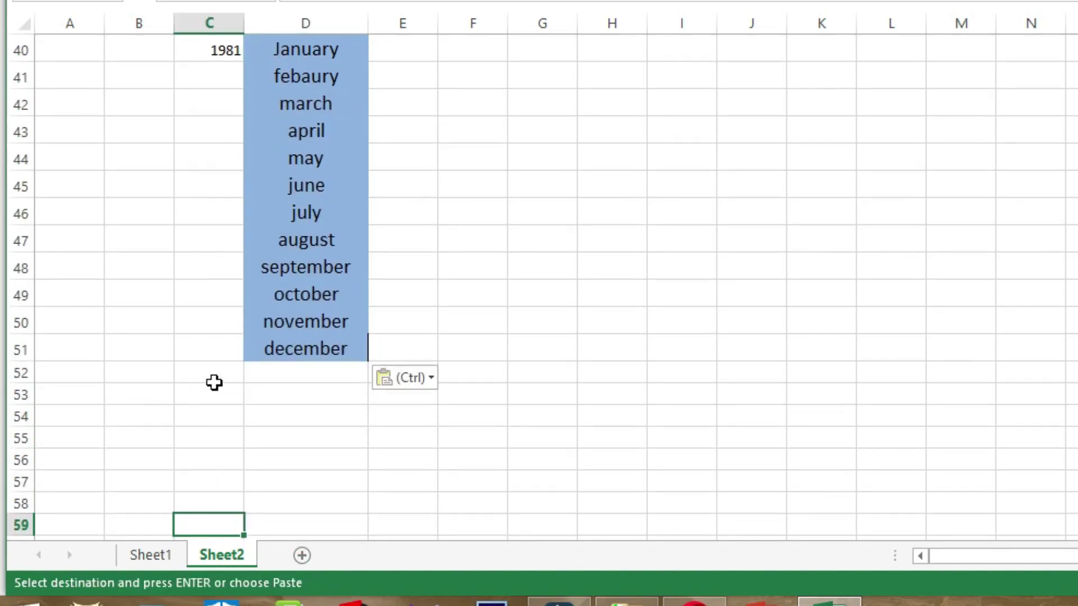
pyautogui.click(216, 377)
pyautogui.write('=')
pyautogui.click(162, 555)
pyautogui.click(126, 306)
pyautogui.press('Return')
# Step: Copy the month list D40:D51 and paste it beside 1982, starting at D52
pyautogui.click(314, 371)
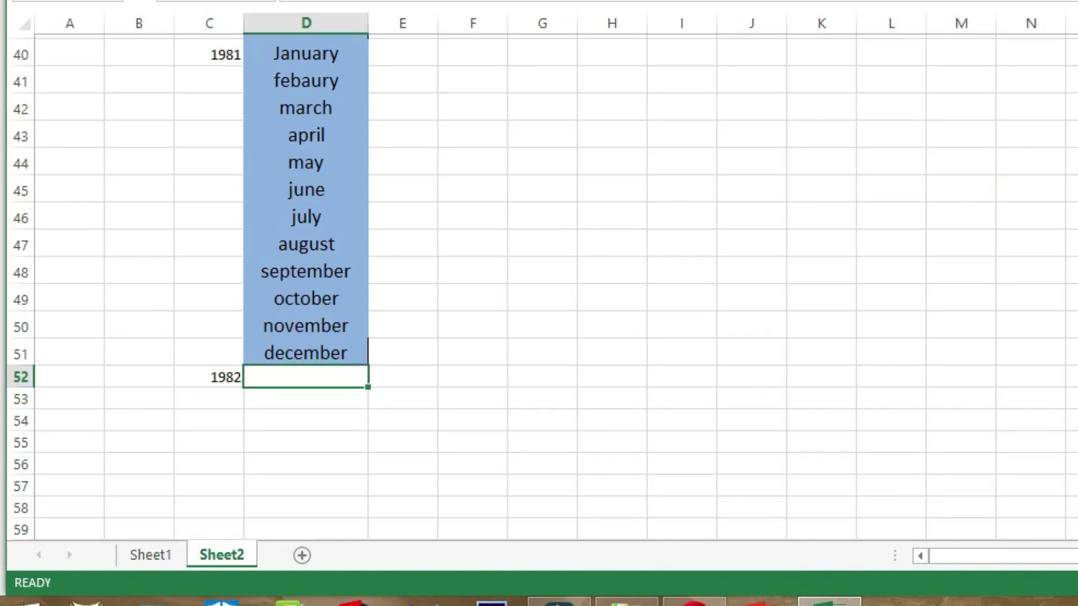
pyautogui.moveTo(306, 49); pyautogui.dragTo(325, 446)
pyautogui.hotkey('ctrl', 'c')
pyautogui.click(294, 484)
pyautogui.hotkey('ctrl', 'v')
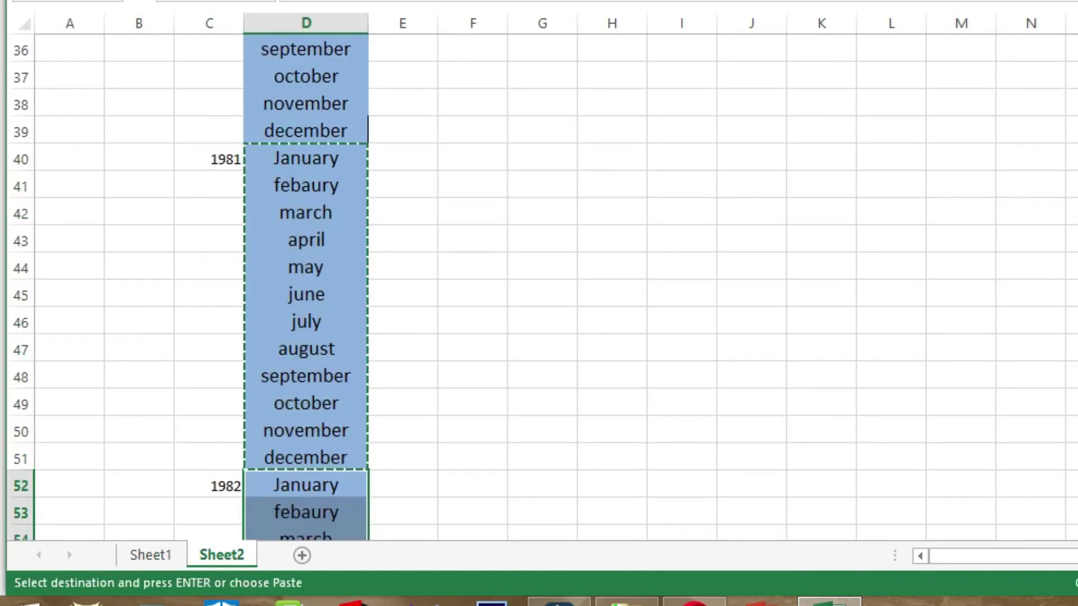
pyautogui.scroll(-3, 295, 484)
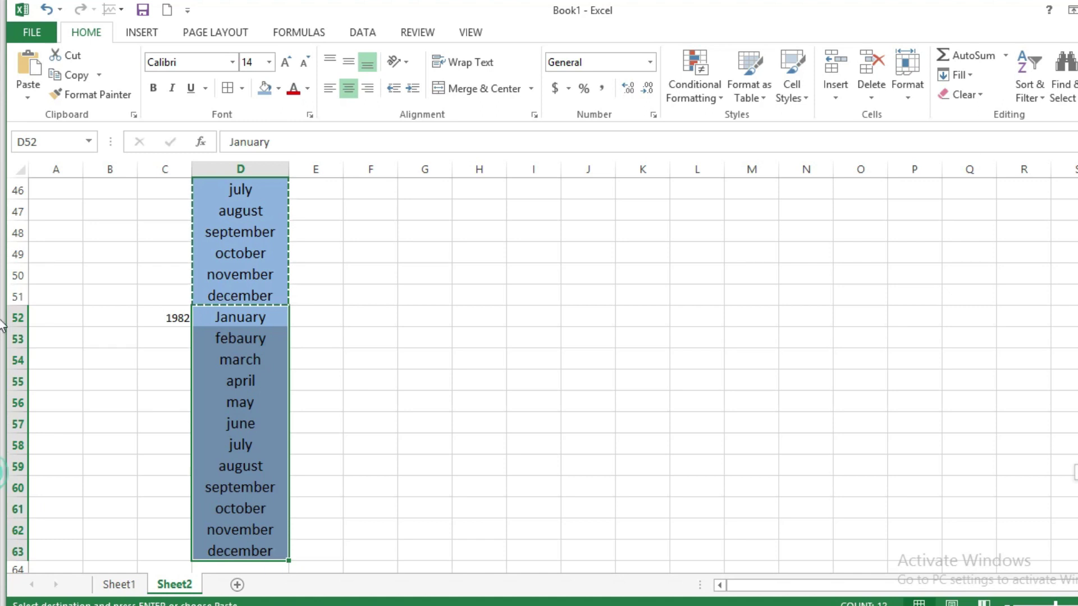
# Step: Copy the 1978 monthly values E6:P6 from Sheet1 and paste them transposed on Sheet2, starting at E4
pyautogui.scroll(13, 3, 250)
pyautogui.scroll(3, 5, 241)
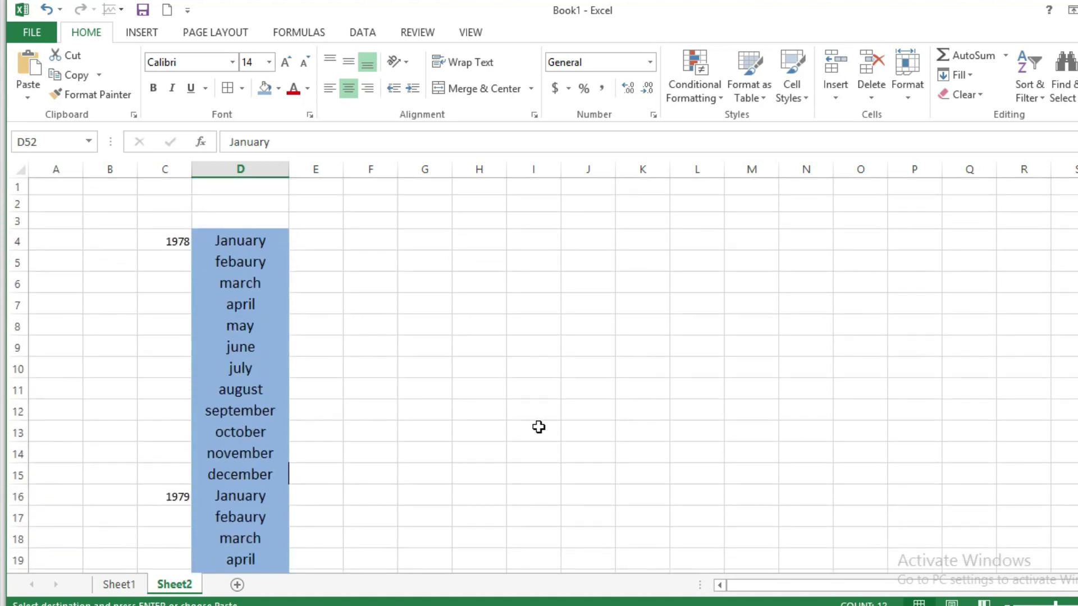
pyautogui.click(321, 240)
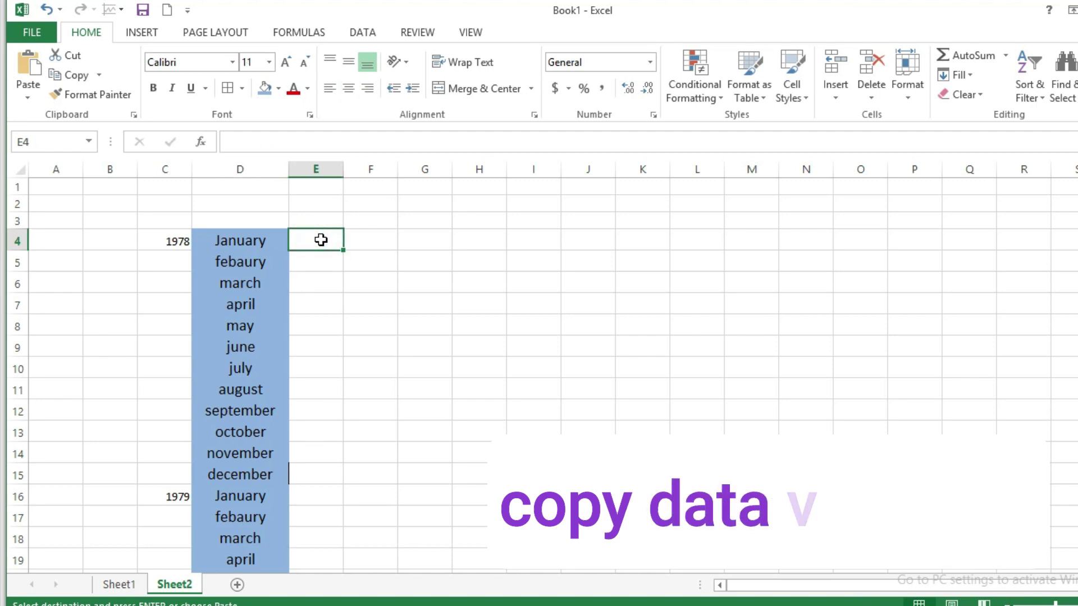
pyautogui.click(119, 584)
pyautogui.moveTo(161, 298); pyautogui.dragTo(1073, 289)
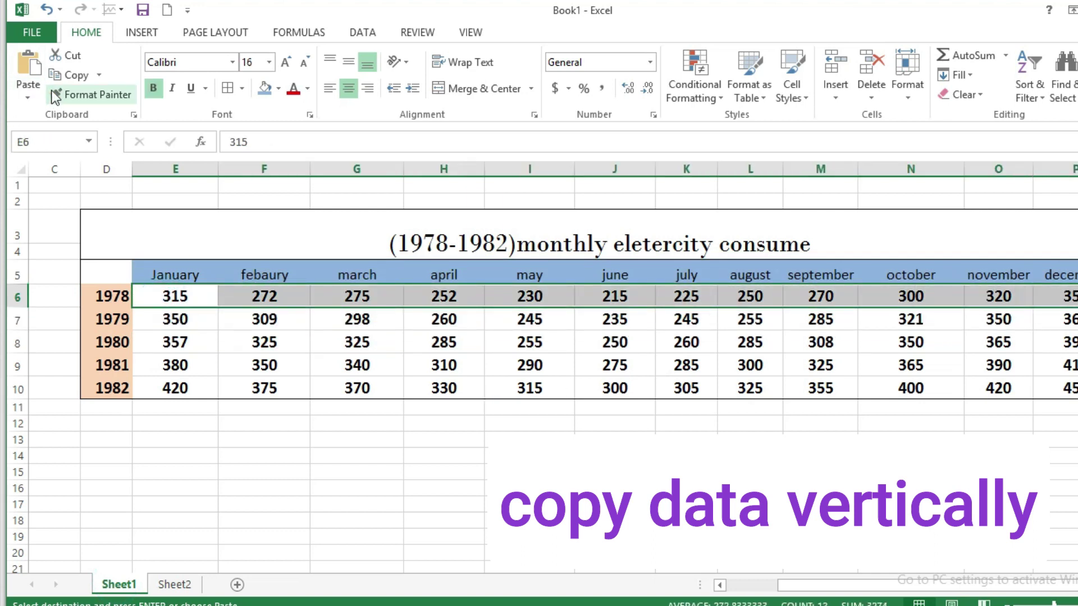
pyautogui.click(66, 77)
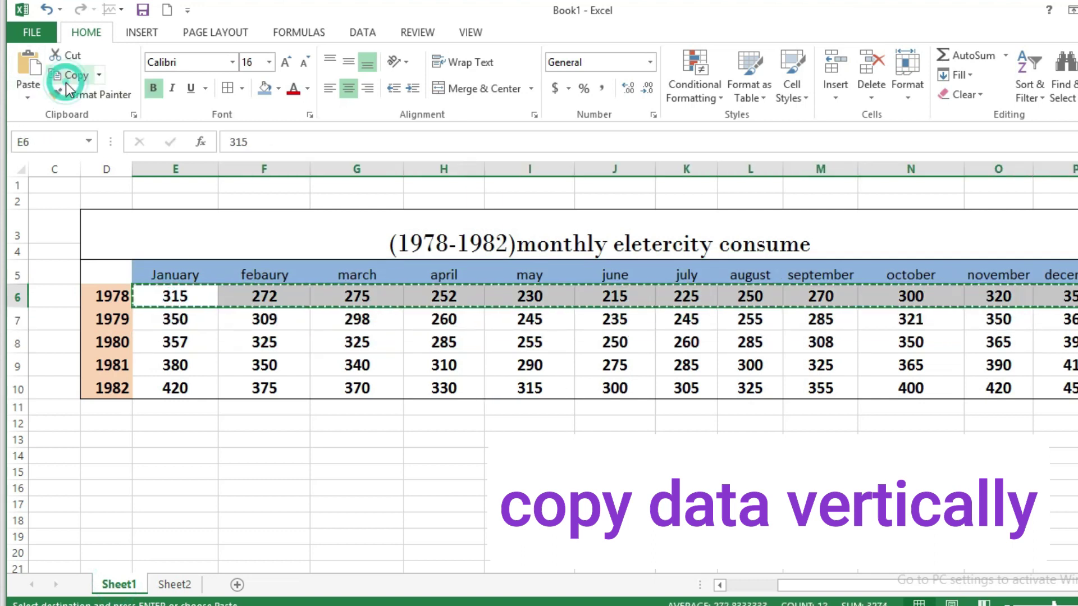
pyautogui.click(164, 584)
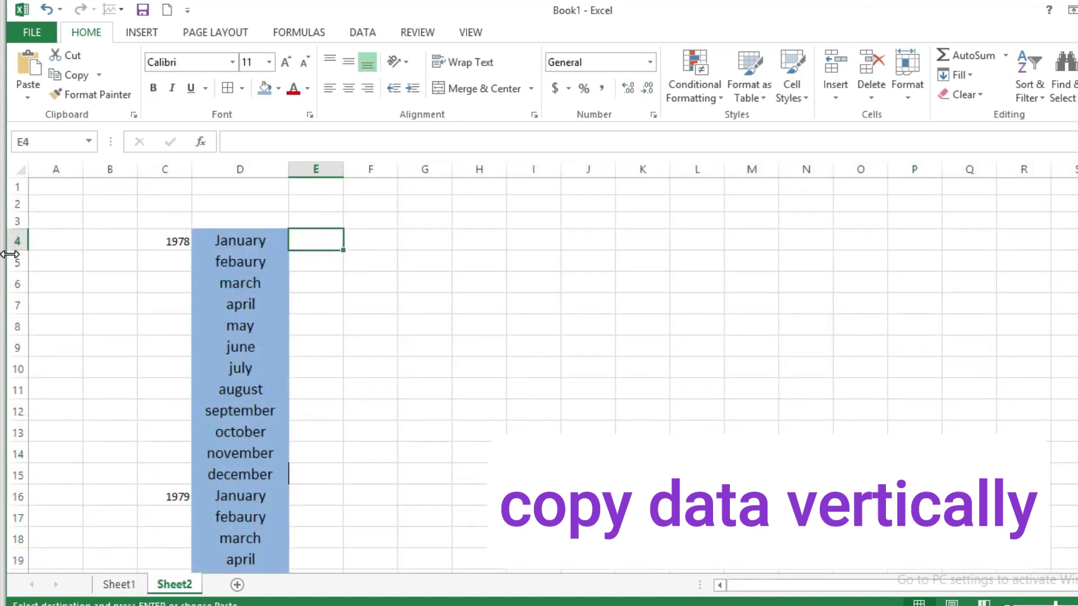
pyautogui.click(27, 98)
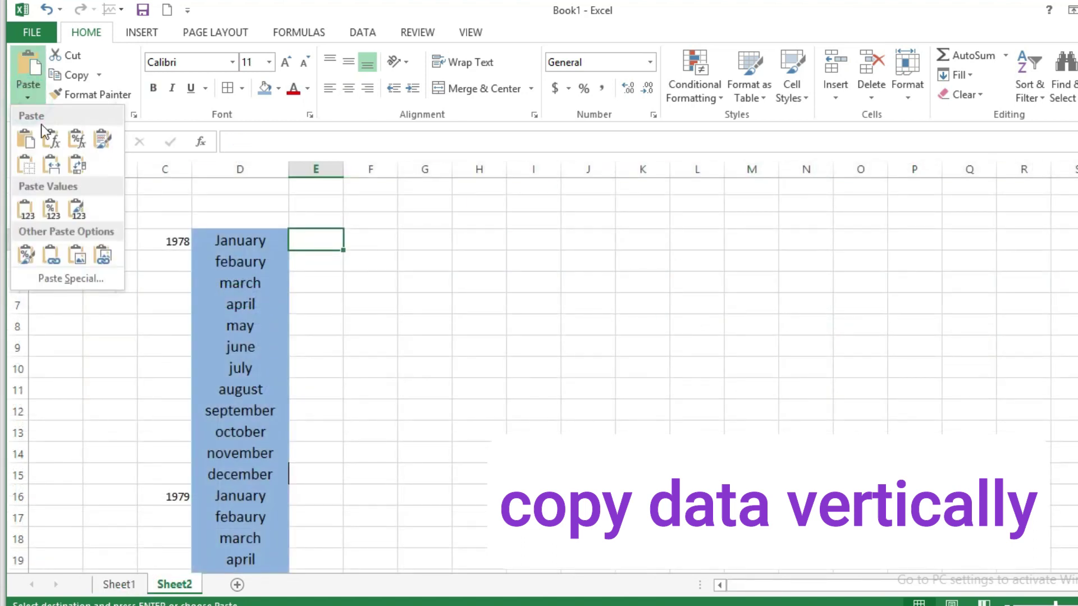
pyautogui.click(75, 169)
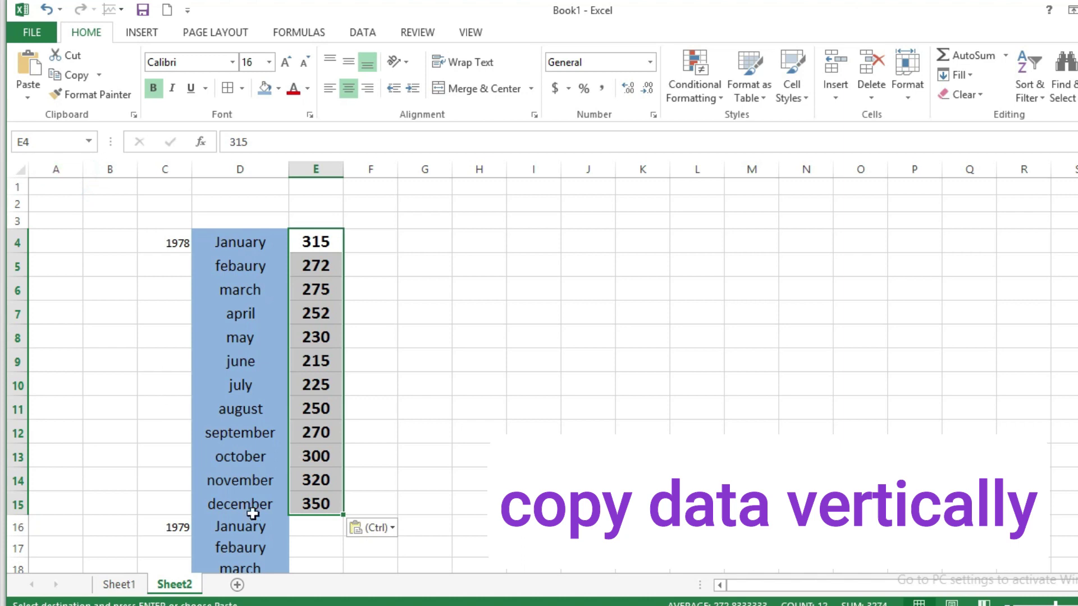
# Step: Copy the 1979 monthly values E7:P7 from Sheet1 and paste them transposed on Sheet2, starting at E16
pyautogui.click(304, 530)
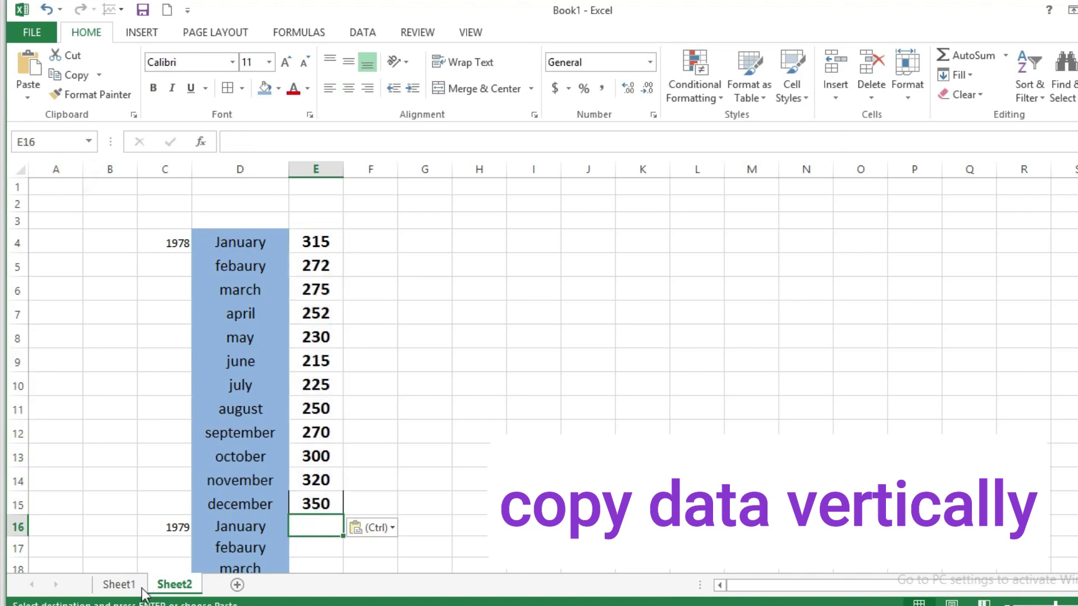
pyautogui.click(119, 584)
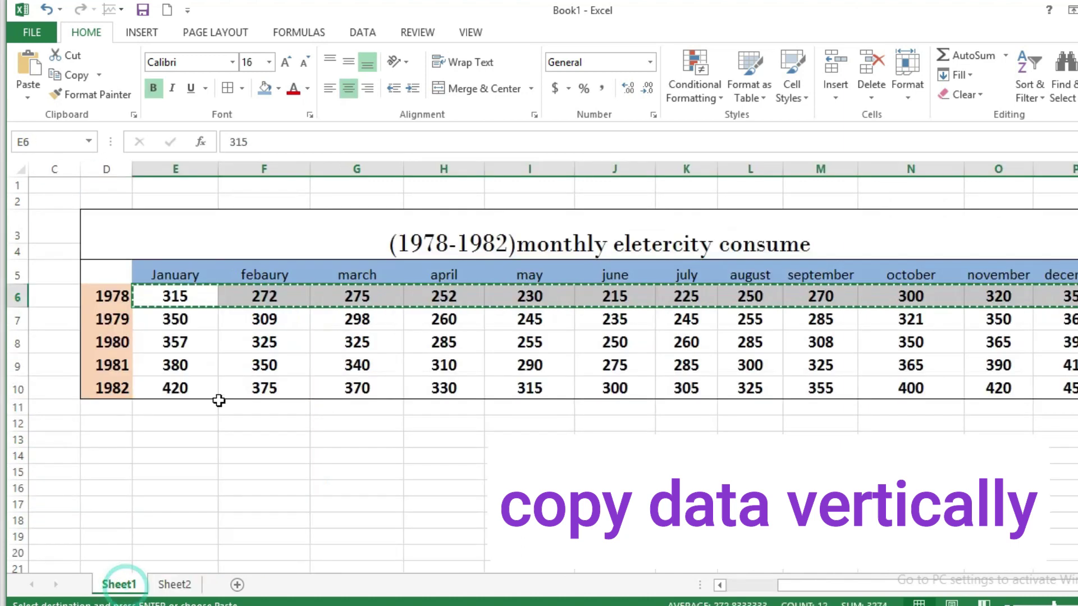
pyautogui.click(171, 323)
pyautogui.moveTo(171, 323); pyautogui.dragTo(1073, 319)
pyautogui.hotkey('ctrl', 'c')
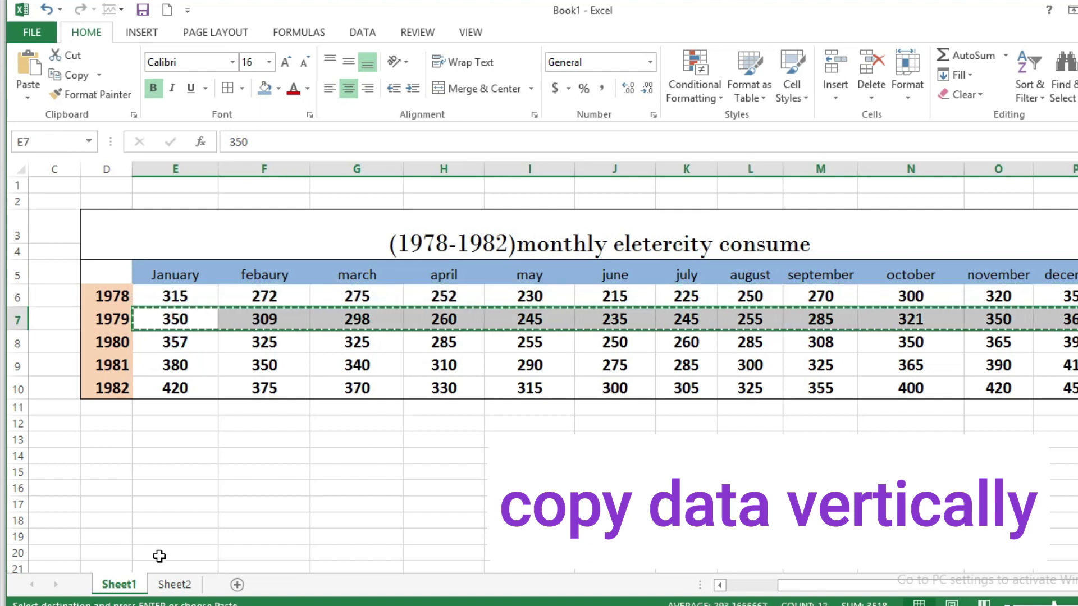
pyautogui.click(175, 585)
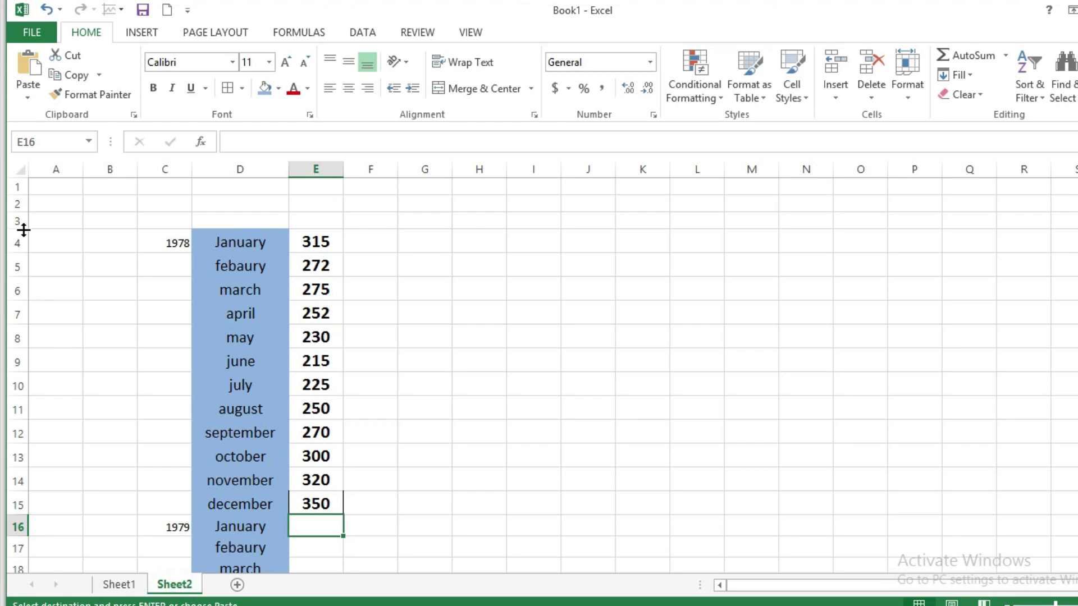
pyautogui.click(27, 97)
pyautogui.click(80, 166)
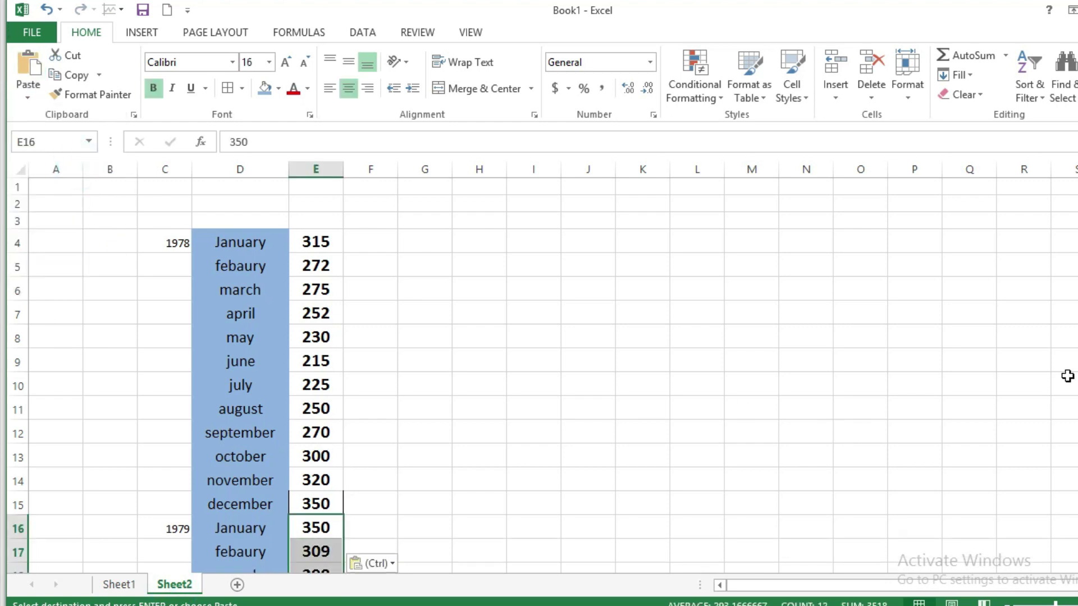
# Step: Copy the 1980 monthly values E8:P8 from Sheet1 and paste them transposed on Sheet2, starting at E28
pyautogui.scroll(-7, 553, 373)
pyautogui.click(316, 355)
pyautogui.click(135, 583)
pyautogui.moveTo(177, 343); pyautogui.dragTo(1053, 346)
pyautogui.hotkey('ctrl', 'c')
pyautogui.click(173, 583)
pyautogui.click(28, 97)
pyautogui.click(79, 166)
# Step: Copy the 1981 monthly values E9:P9 from Sheet1 and paste them transposed on Sheet2, starting at E40
pyautogui.scroll(-1, 553, 373)
pyautogui.click(308, 226)
pyautogui.click(310, 216)
pyautogui.click(119, 585)
pyautogui.moveTo(167, 368); pyautogui.dragTo(1053, 369)
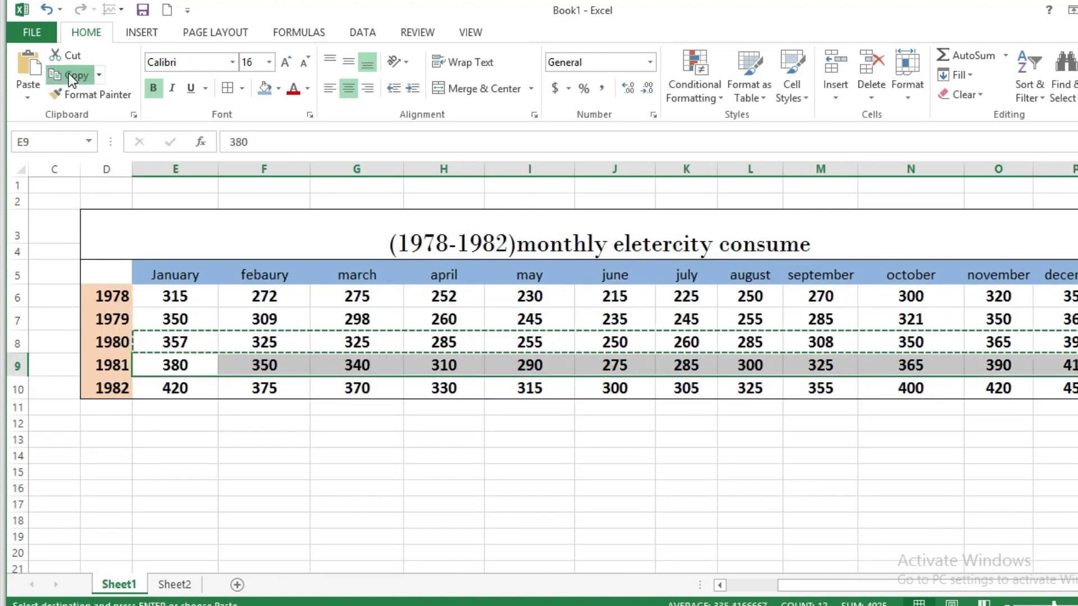
pyautogui.click(73, 77)
pyautogui.click(173, 585)
pyautogui.click(28, 97)
pyautogui.click(77, 166)
# Step: Copy the 1982 monthly values E10:P10 from Sheet1 and paste them transposed on Sheet2, starting at E52
pyautogui.click(314, 471)
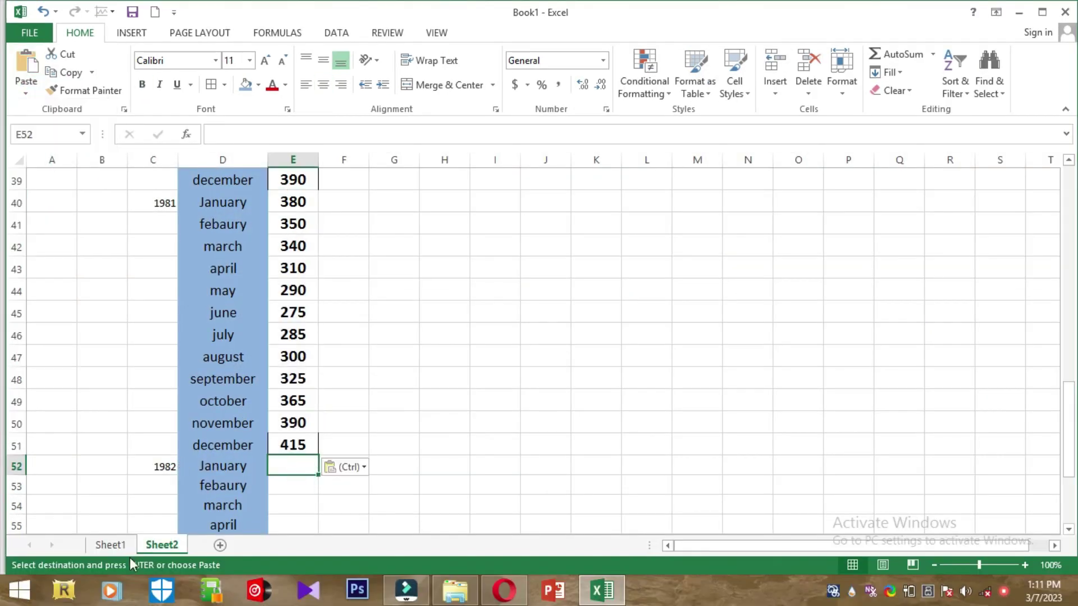
pyautogui.click(116, 584)
pyautogui.moveTo(145, 359); pyautogui.dragTo(1017, 360)
pyautogui.hotkey('ctrl', 'c')
pyautogui.click(161, 544)
pyautogui.click(26, 93)
pyautogui.click(71, 156)
# Step: Insert a basic 2-D line chart of the year, month and consumption list starting at C4, and enlarge the chart
pyautogui.moveTo(1068, 407); pyautogui.dragTo(1071, 212)
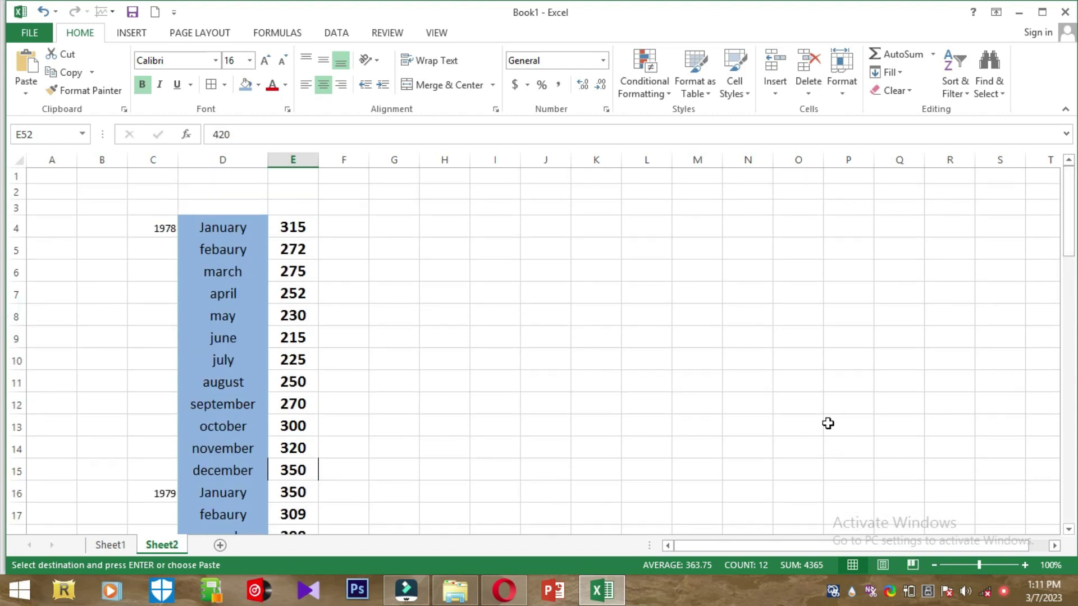
pyautogui.click(969, 564)
pyautogui.click(990, 564)
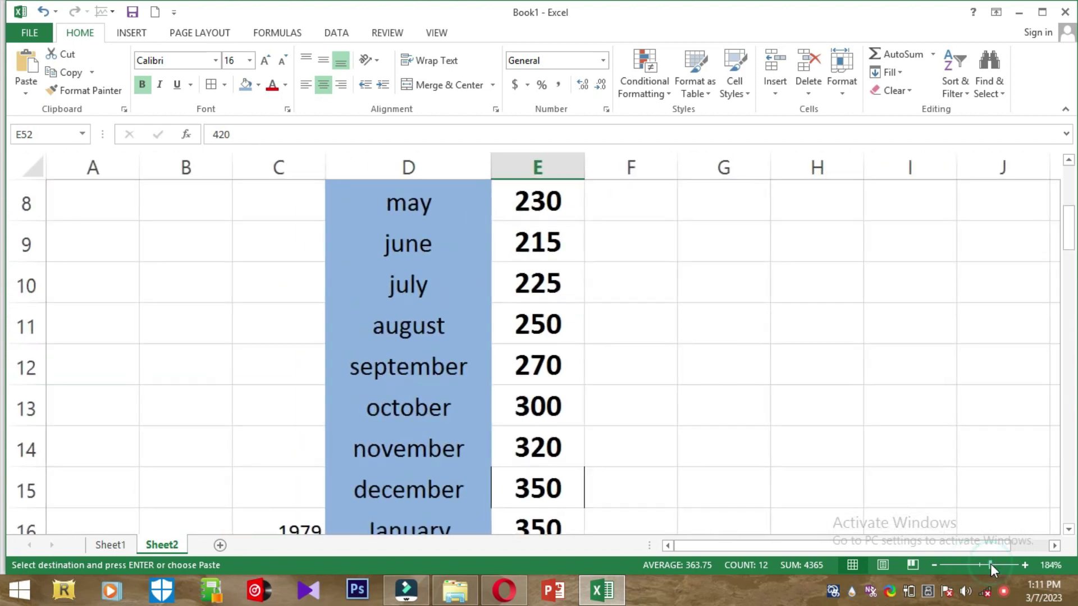
pyautogui.click(969, 564)
pyautogui.moveTo(970, 565); pyautogui.dragTo(974, 564)
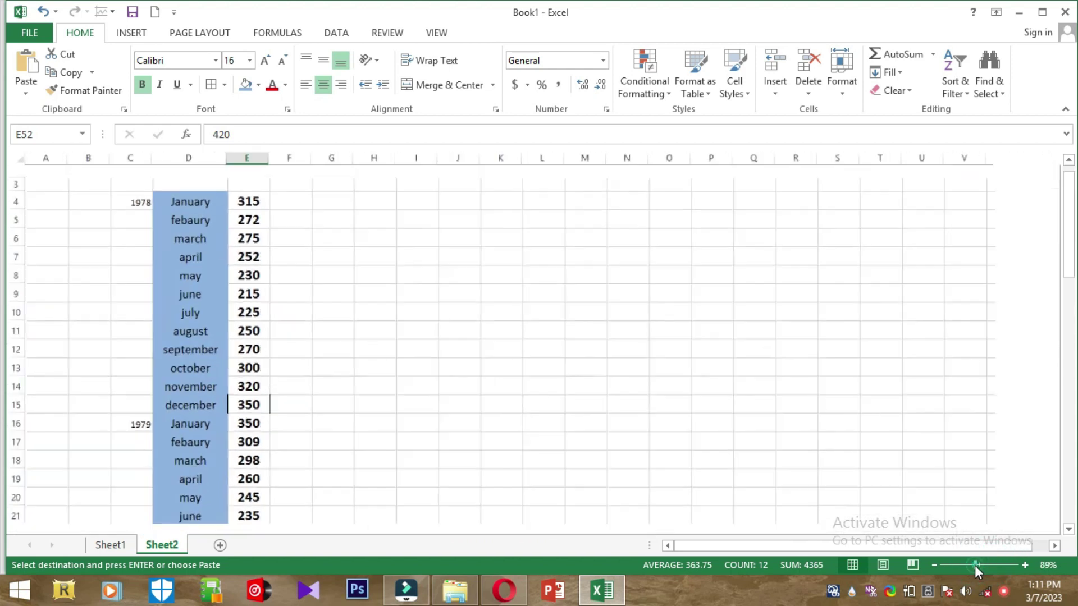
pyautogui.moveTo(1068, 270); pyautogui.dragTo(1066, 263)
pyautogui.moveTo(986, 565); pyautogui.dragTo(978, 565)
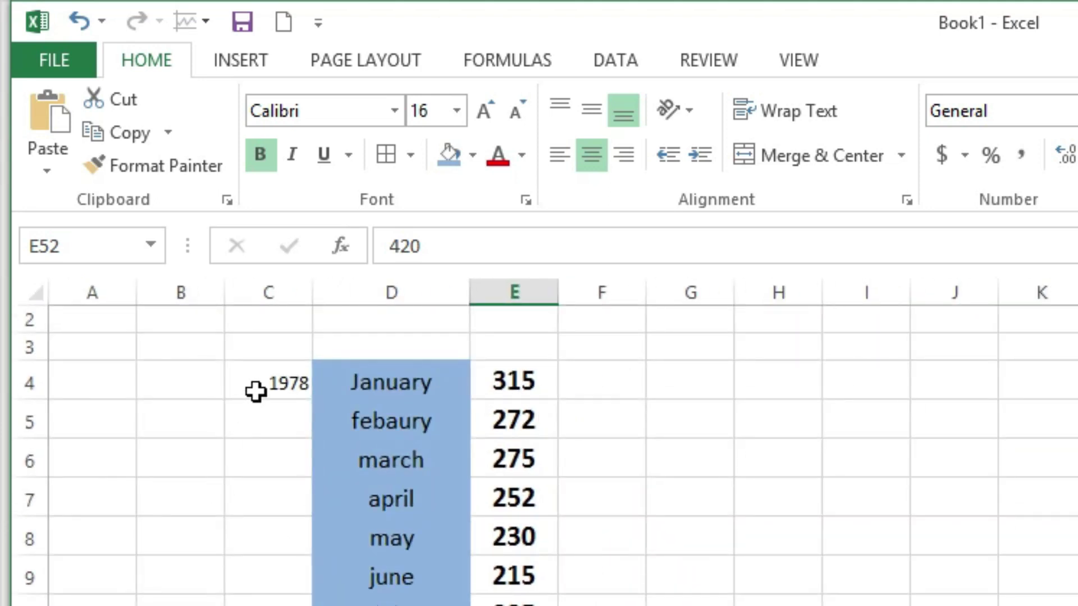
pyautogui.click(267, 385)
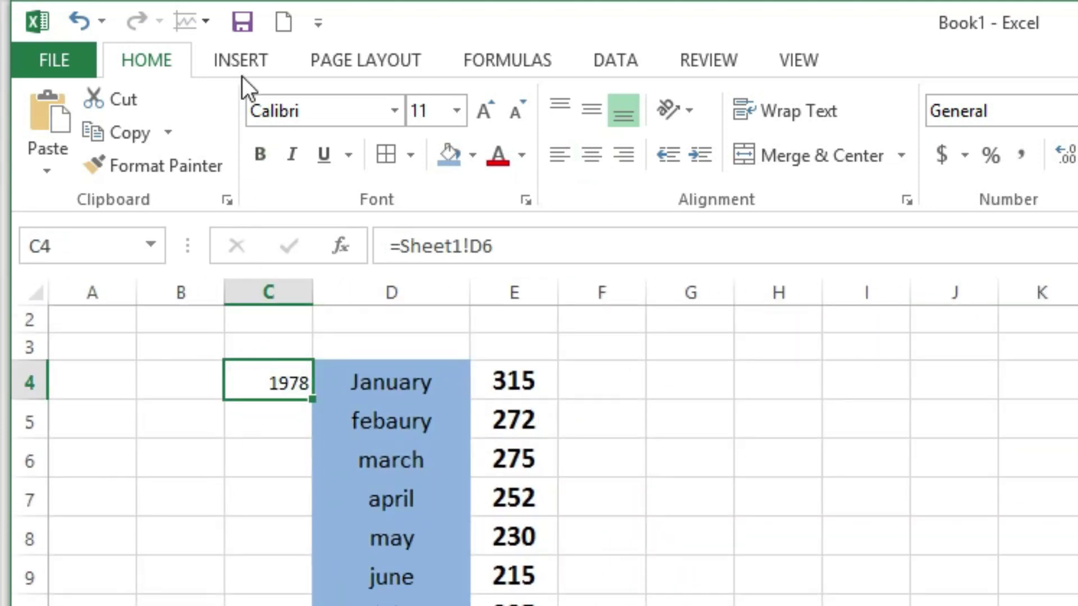
pyautogui.click(249, 49)
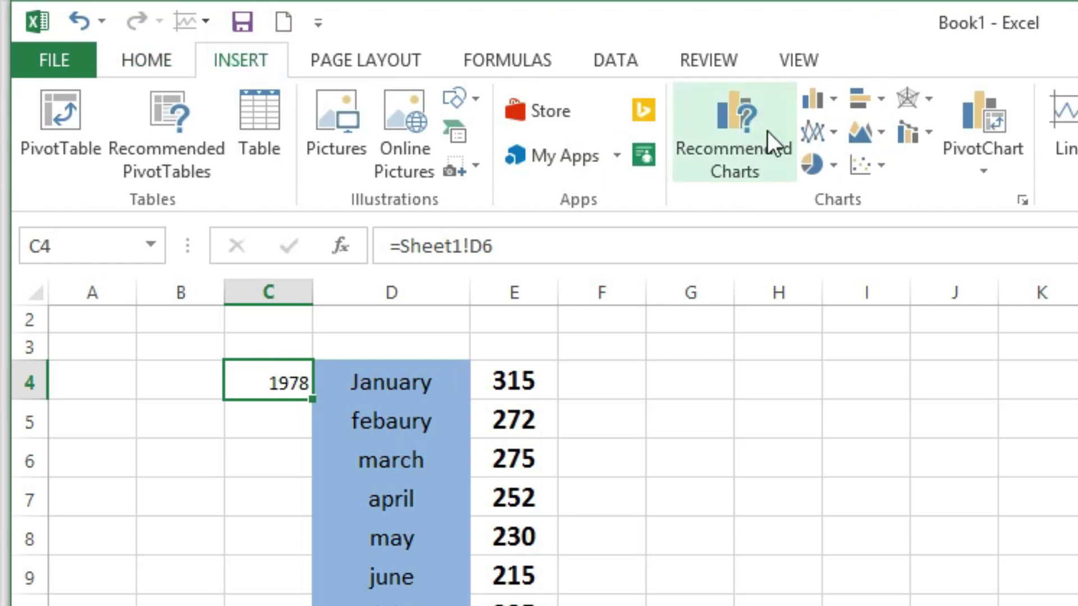
pyautogui.click(840, 133)
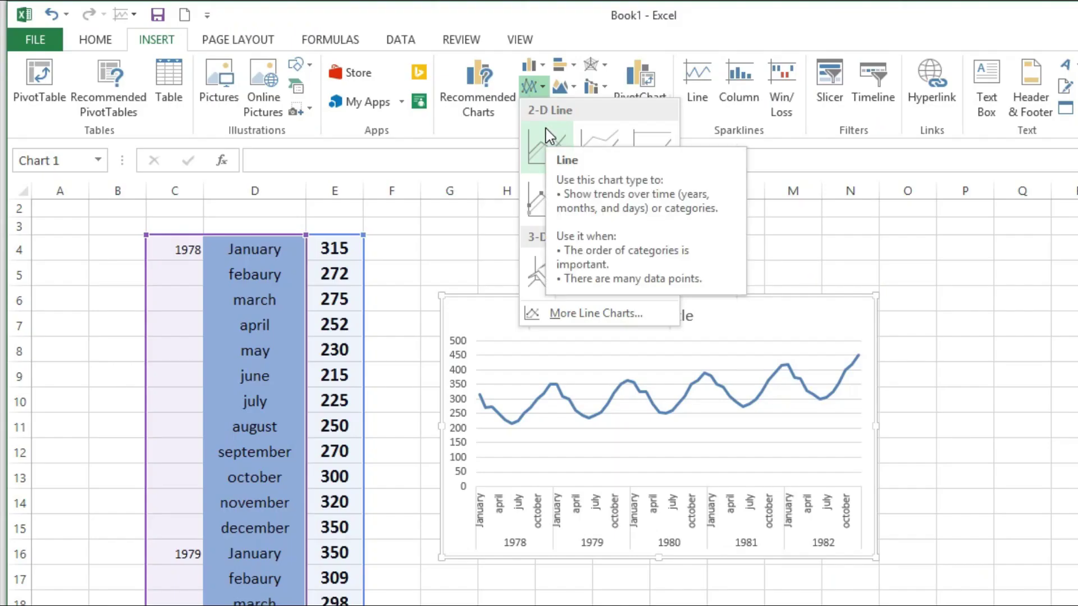
pyautogui.click(549, 136)
pyautogui.moveTo(874, 555); pyautogui.dragTo(956, 577)
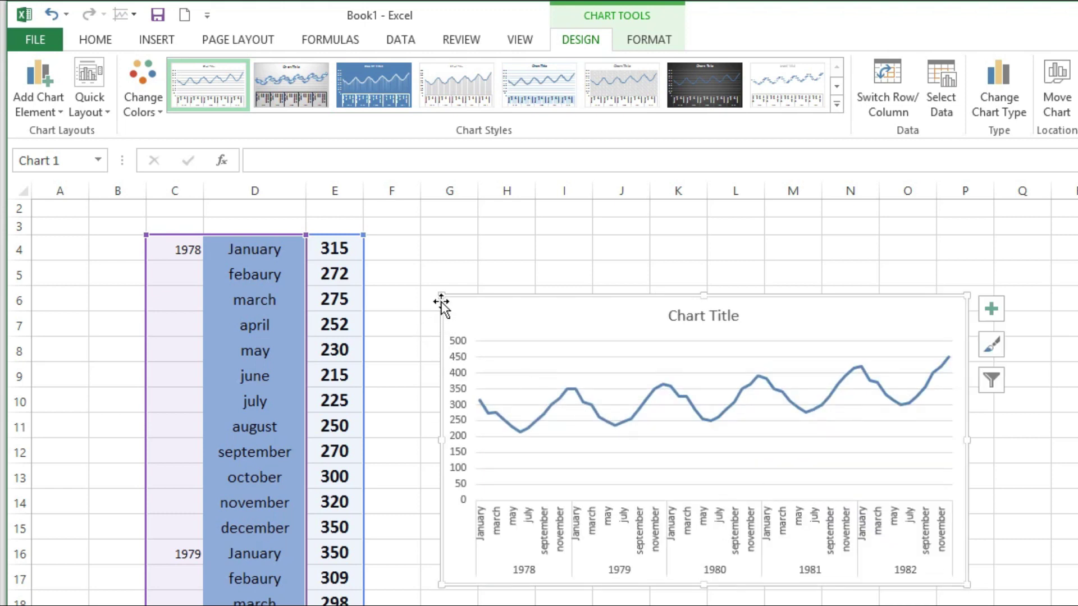